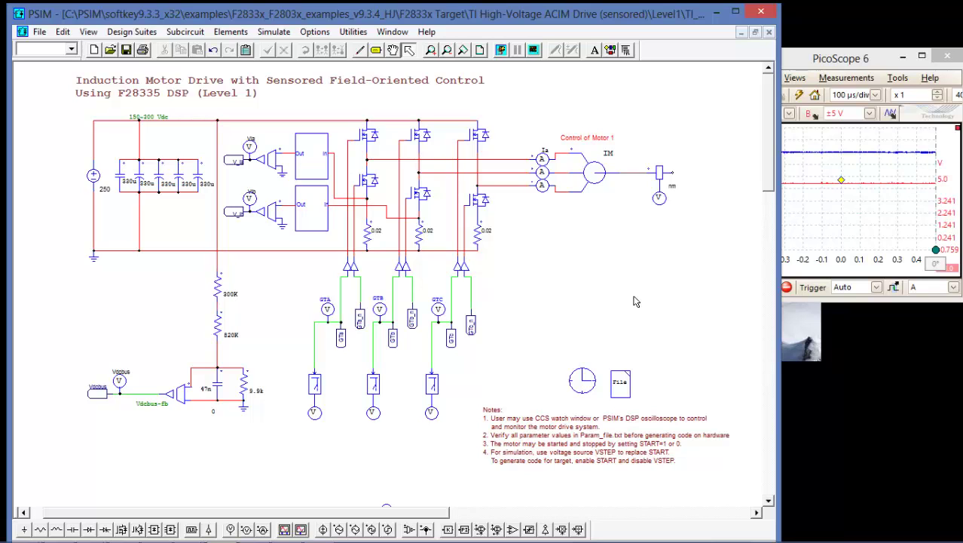
Generate code from the PSIM motor-drive schematic with Simulate > Generate Code
left_click(359, 34)
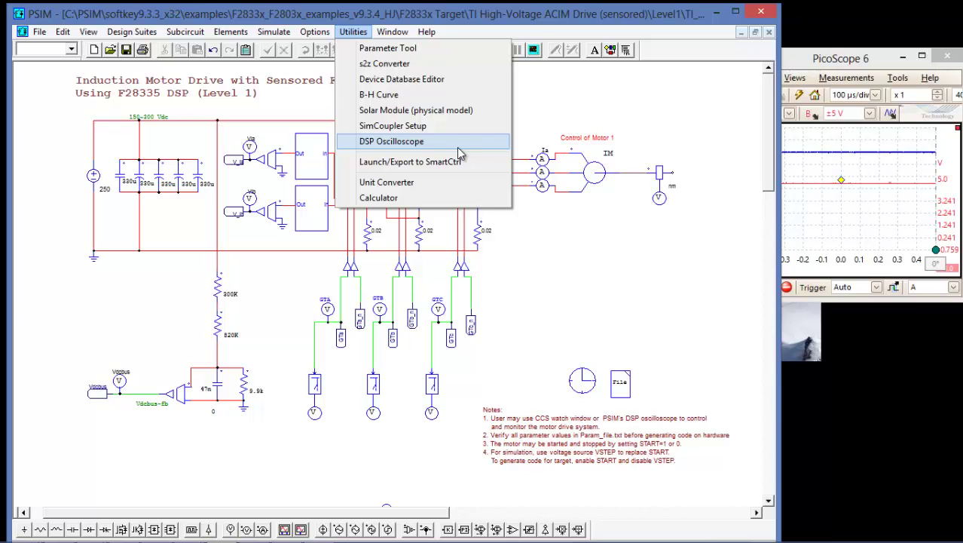
left_click(582, 245)
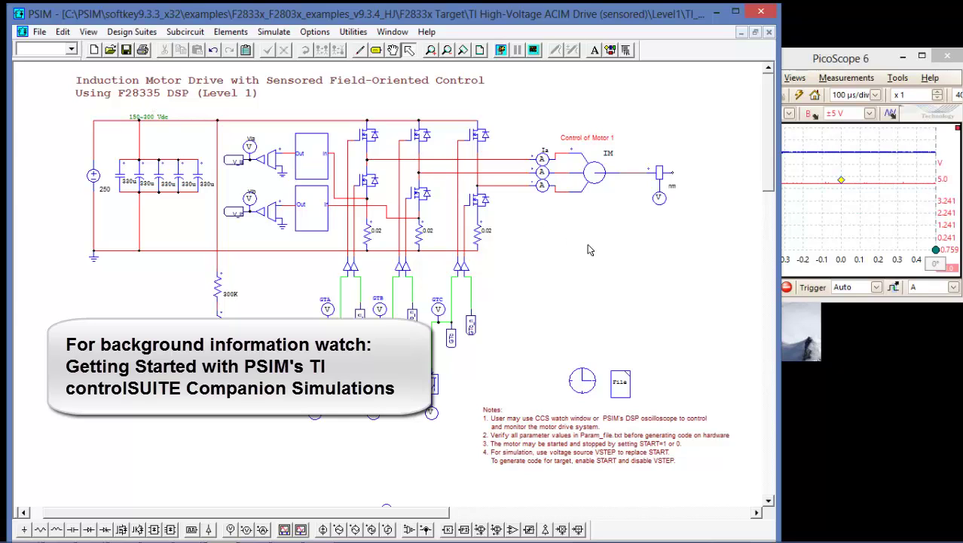
left_click(277, 35)
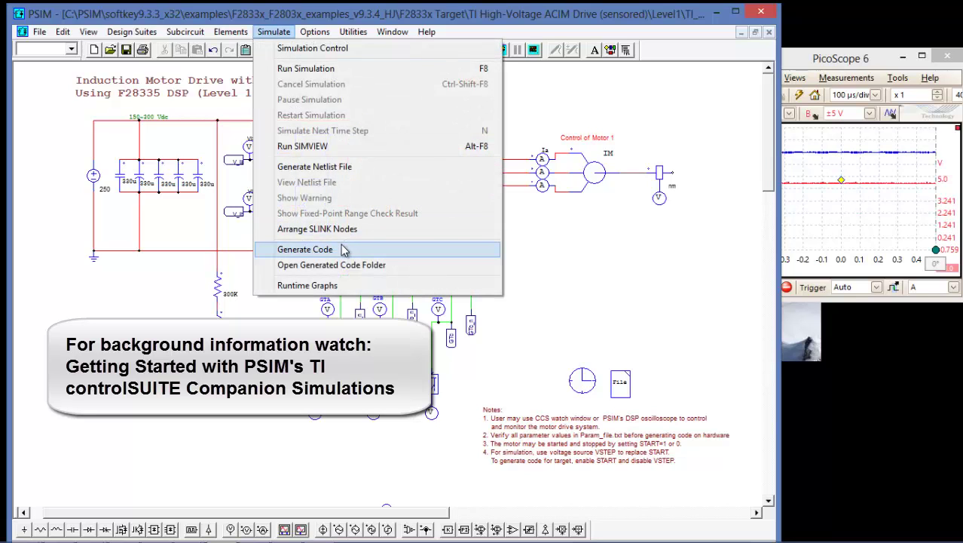
left_click(435, 259)
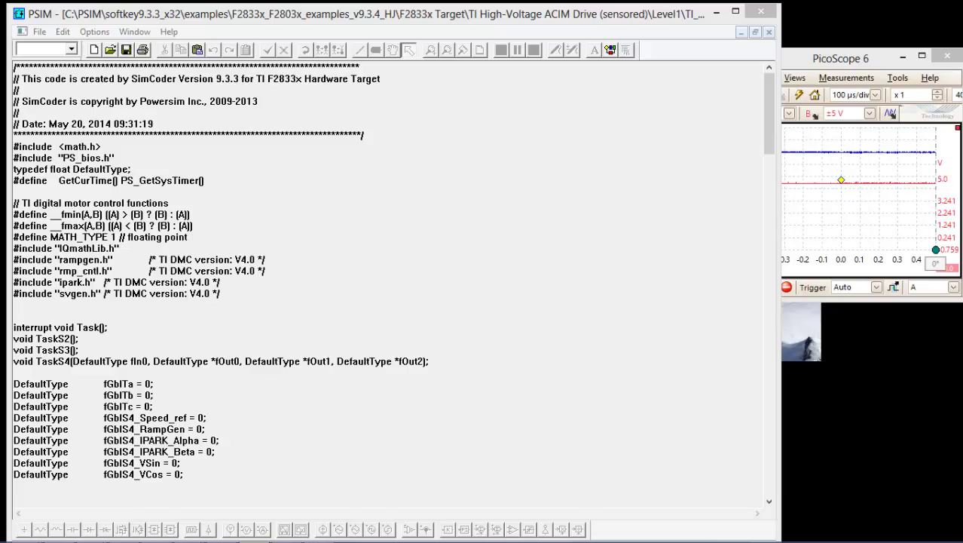
In CCS, scroll to the top of the generated .c file and match its May 20, 2014 date with PSIM's listing
key("alt+Tab")
left_click_drag(384, 38, 582, 68)
left_click(720, 300)
scroll(701, 295, "up", 20)
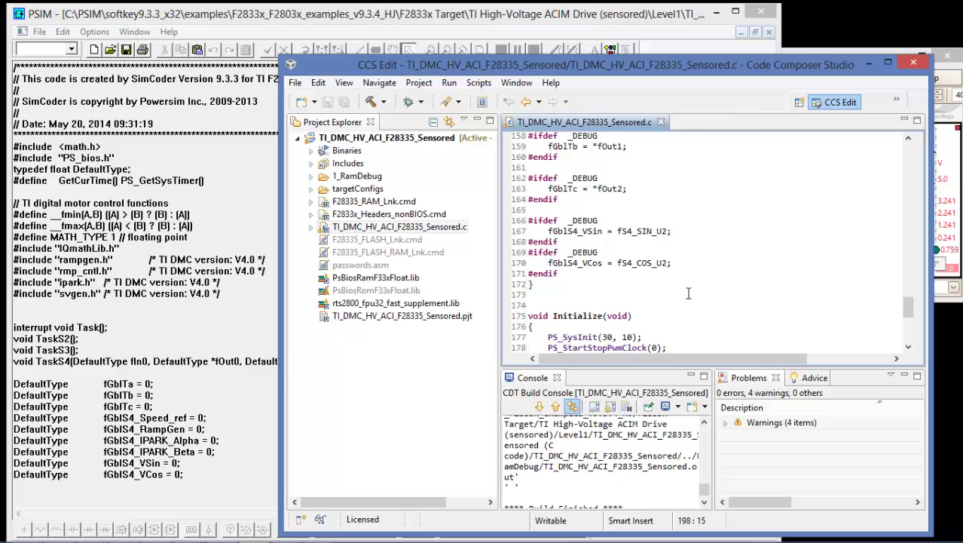
scroll(688, 292, "up", 20)
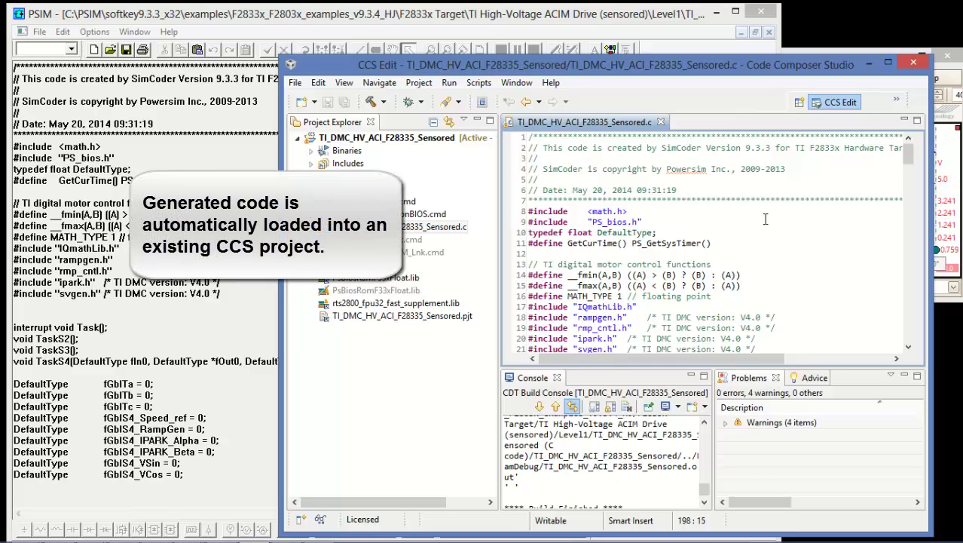
left_click_drag(681, 191, 593, 190)
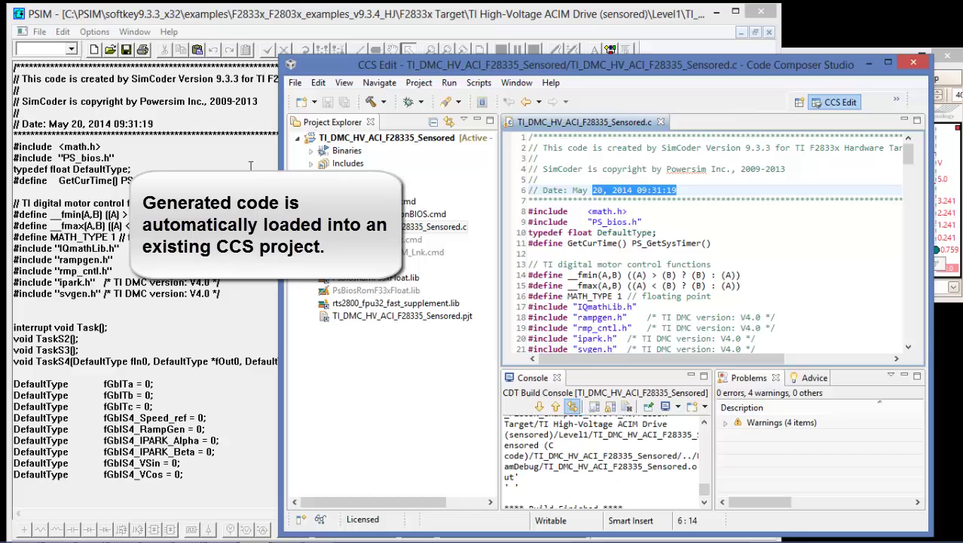
left_click_drag(173, 124, 85, 120)
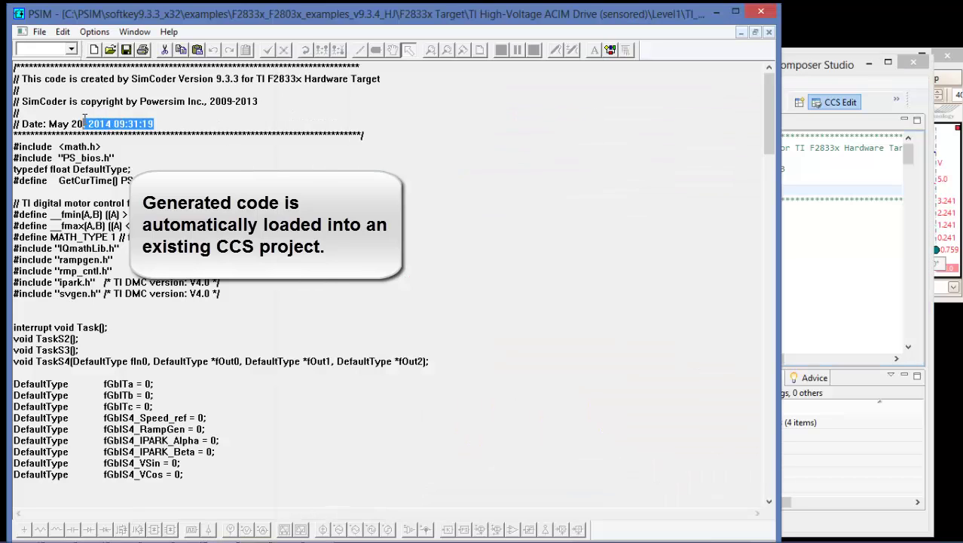
left_click(836, 249)
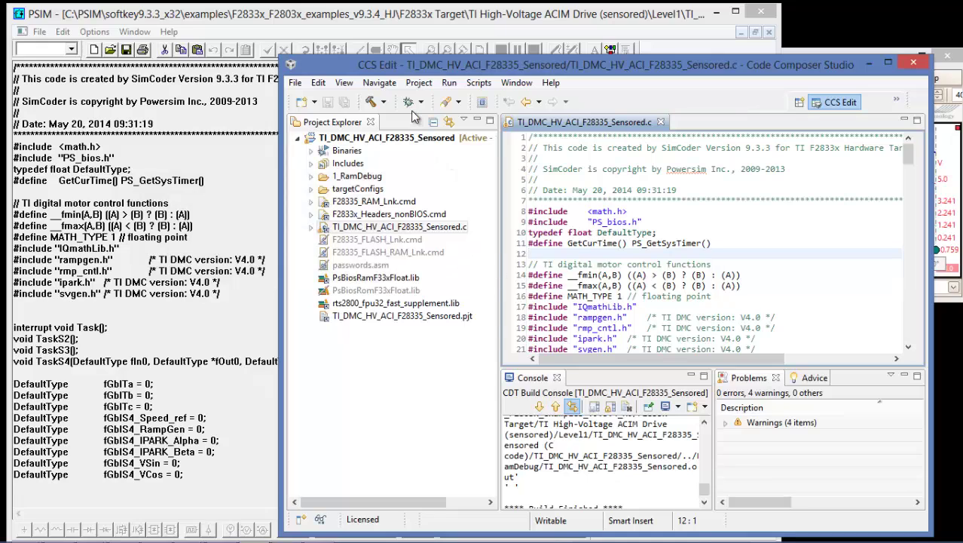
Start a debug session and resume the program on the F28335 target
left_click(411, 108)
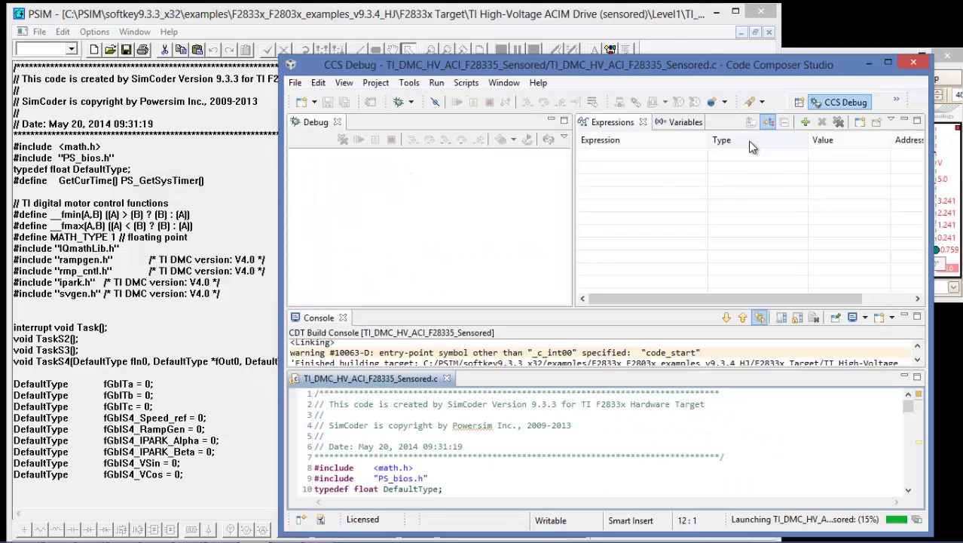
left_click_drag(772, 65, 588, 53)
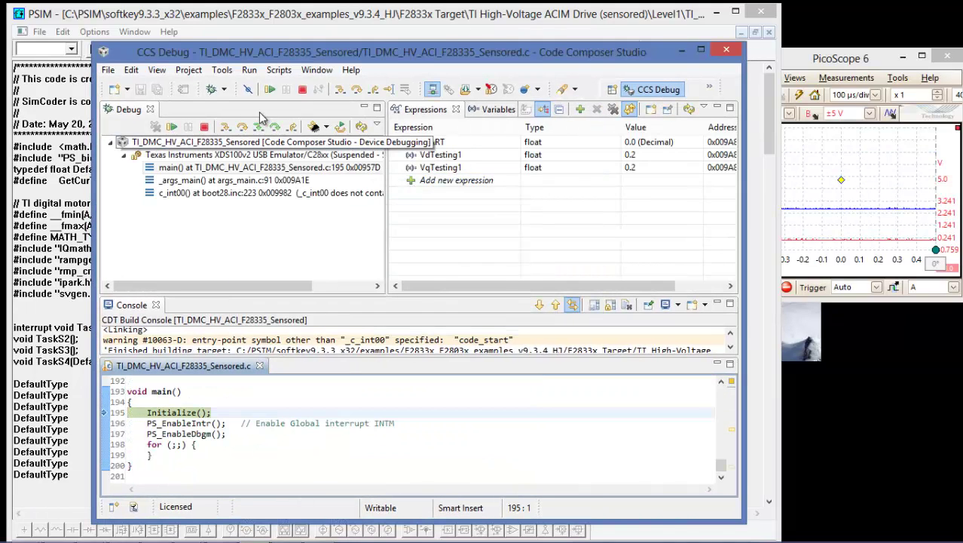
left_click(270, 90)
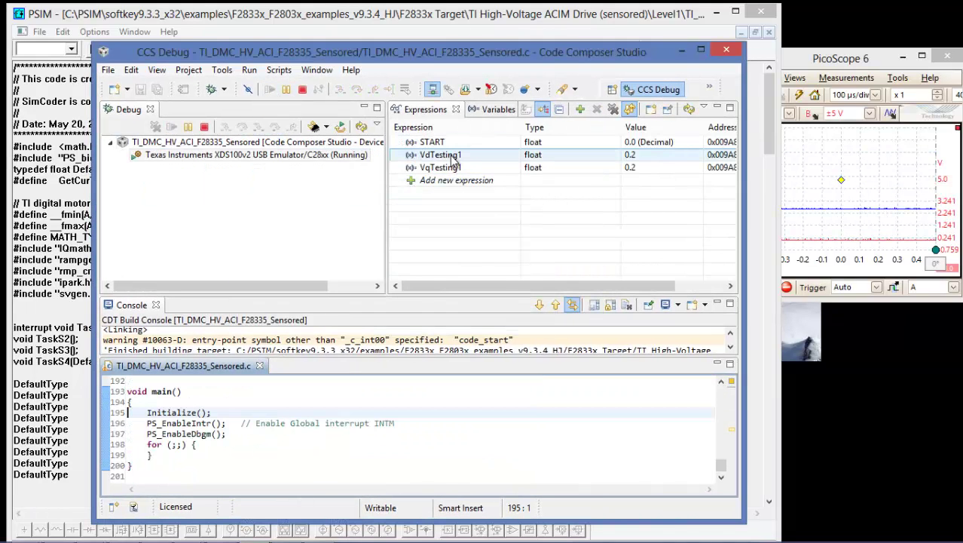
Set START to 1 to produce PWM, check PicoScope, then return START to 0
left_click(649, 143)
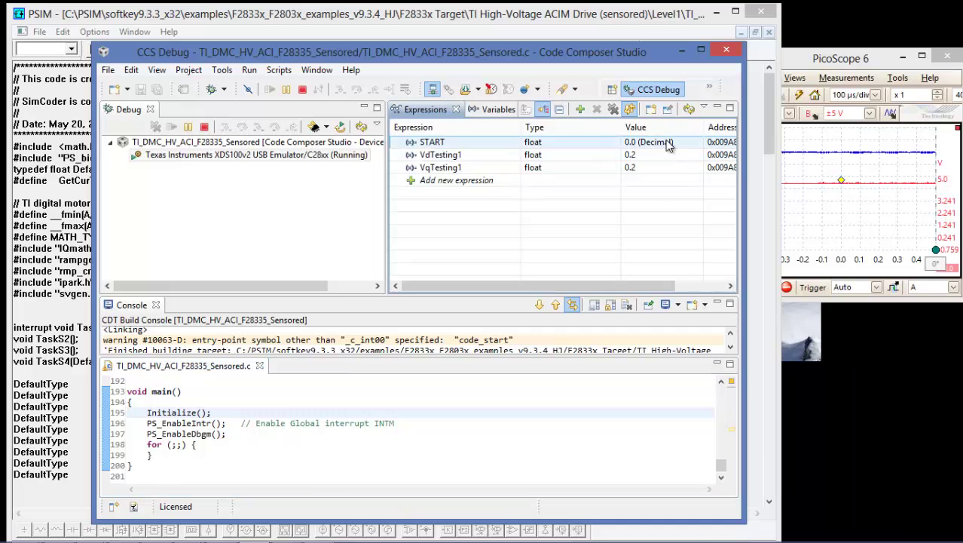
left_click(649, 143)
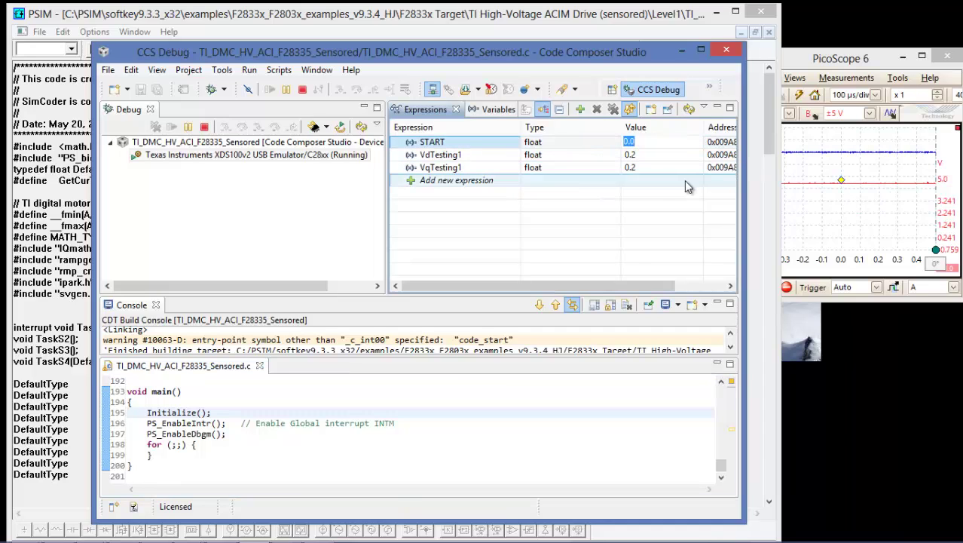
type("1")
key("Return")
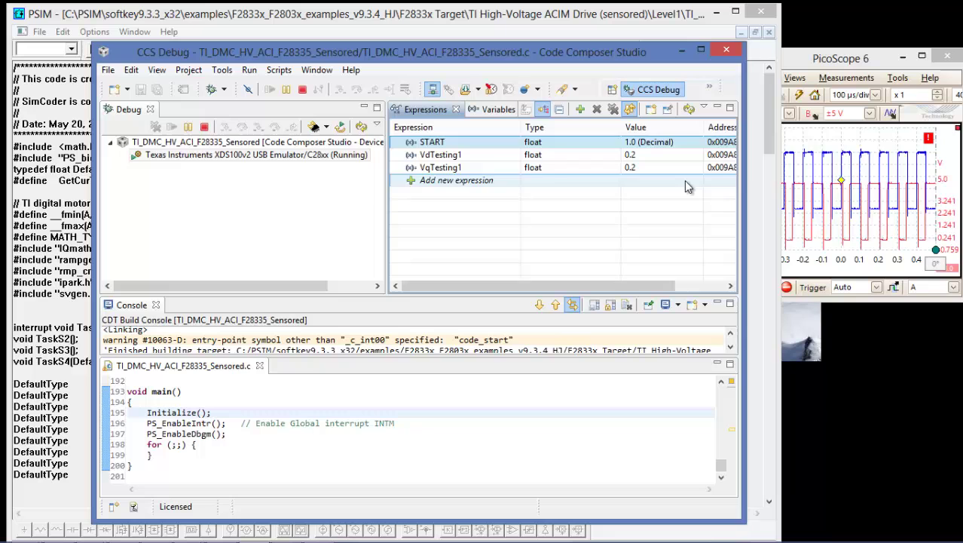
left_click(841, 202)
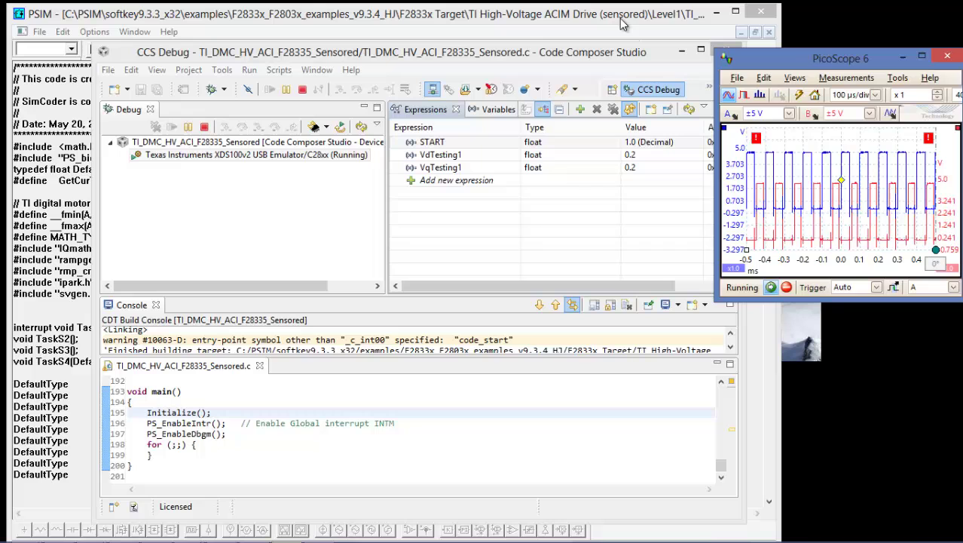
left_click(658, 154)
left_click(658, 154)
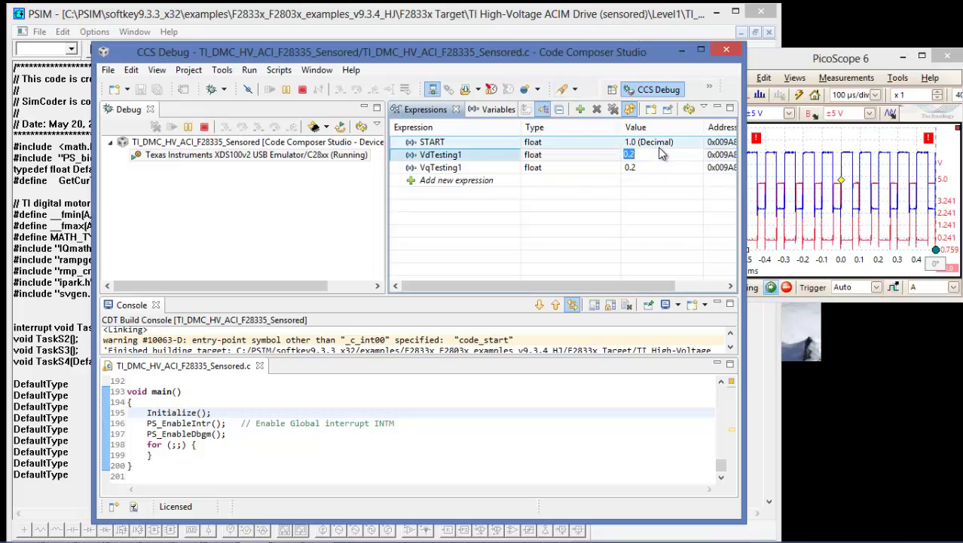
left_click(658, 147)
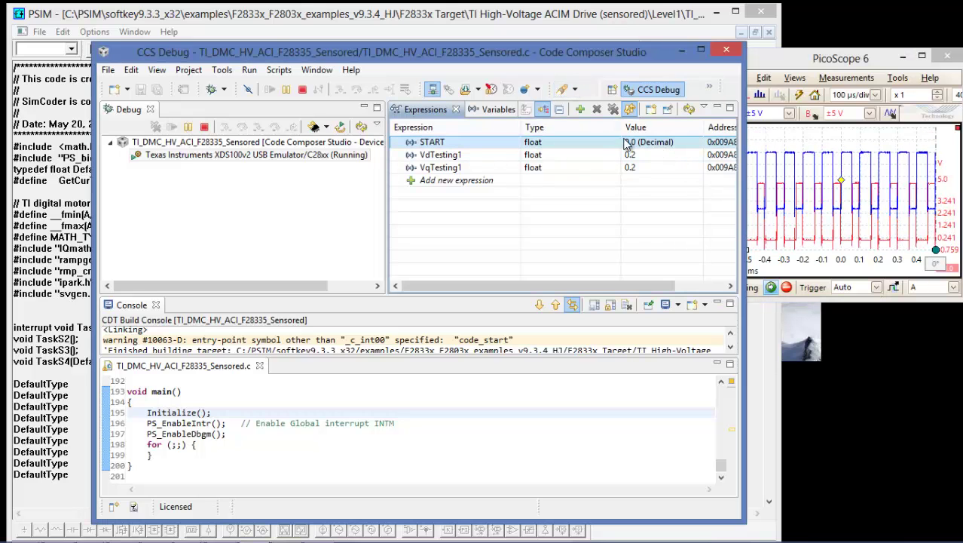
Terminate the CCS debug session, return to PSIM and reposition the DSP Oscilloscope window
left_click(304, 90)
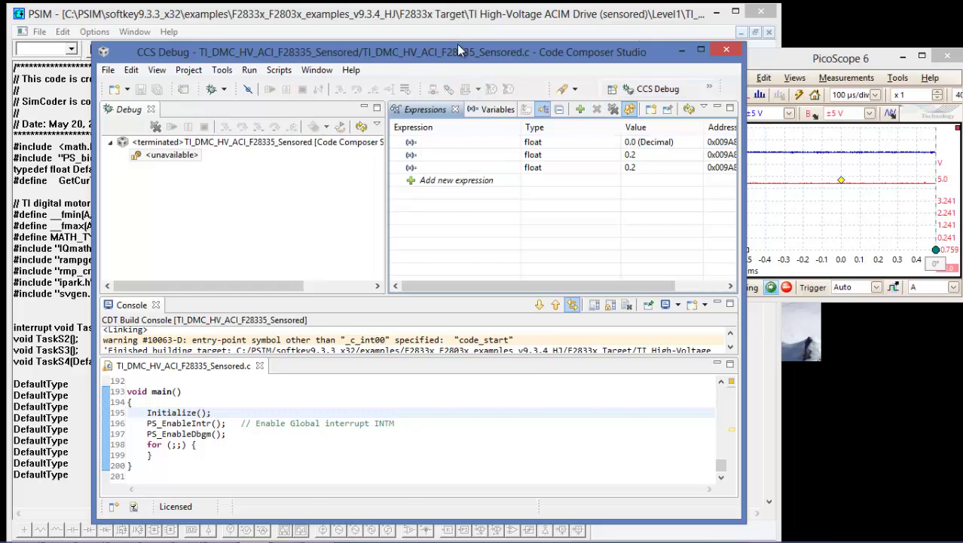
left_click_drag(447, 55, 476, 65)
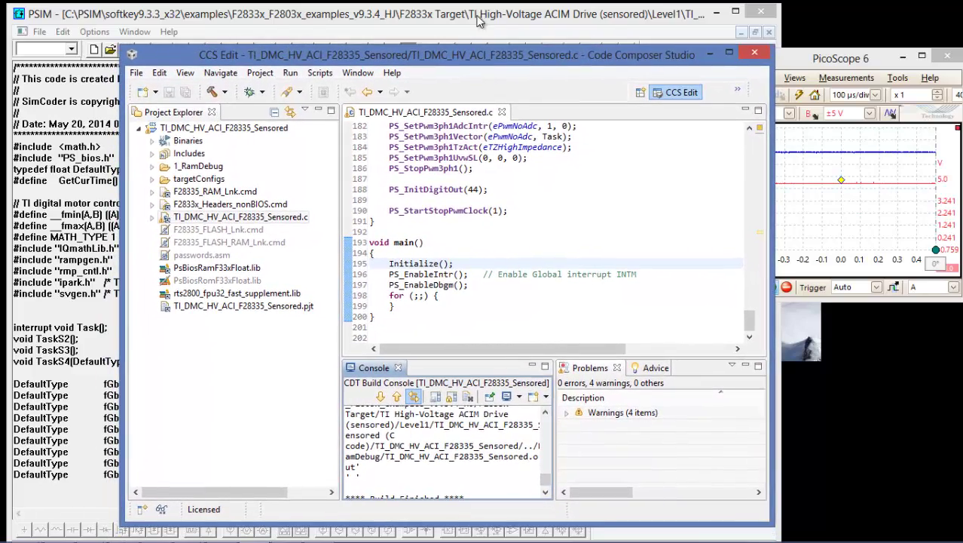
left_click(481, 23)
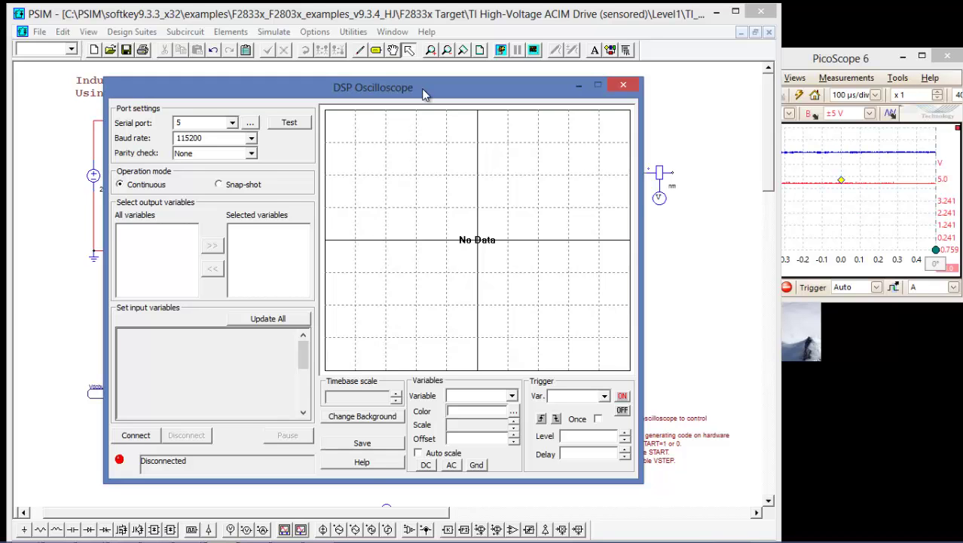
left_click_drag(423, 93, 415, 126)
Close the DSP Oscilloscope and pick SCI Configuration from the SimCoder F2833x Target library
left_click(617, 108)
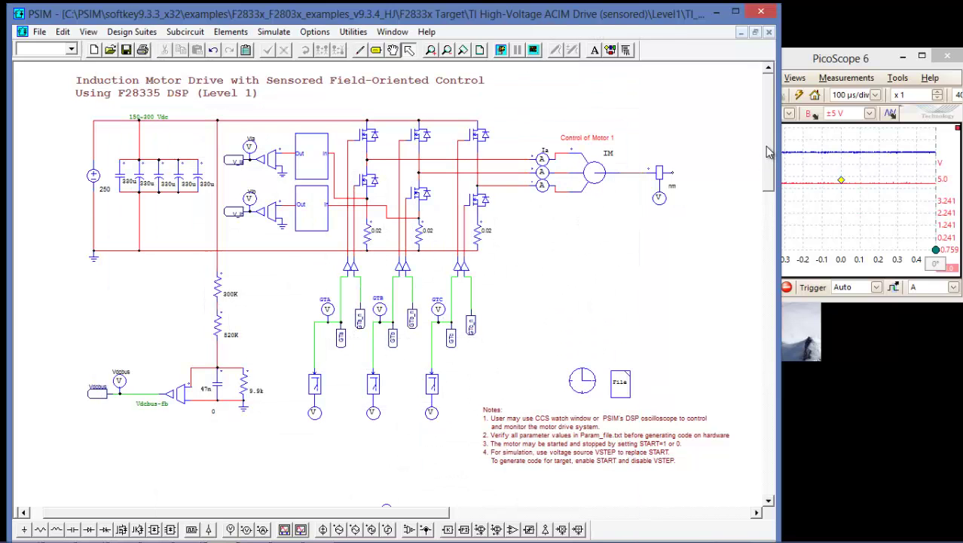
mouse_move(768, 157)
left_mouse_down()
mouse_move(769, 229)
mouse_move(771, 146)
left_mouse_up()
left_click(226, 32)
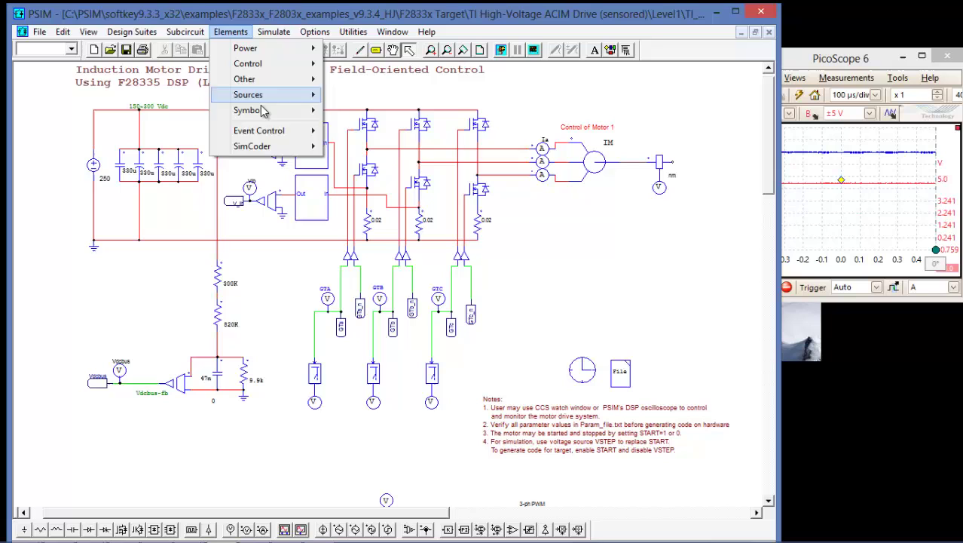
mouse_move(264, 151)
mouse_move(411, 150)
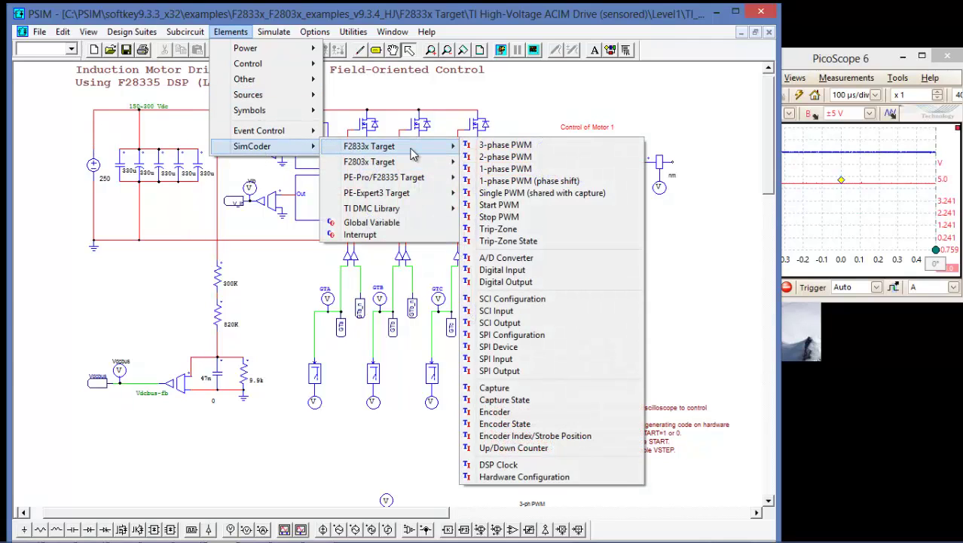
left_click(532, 300)
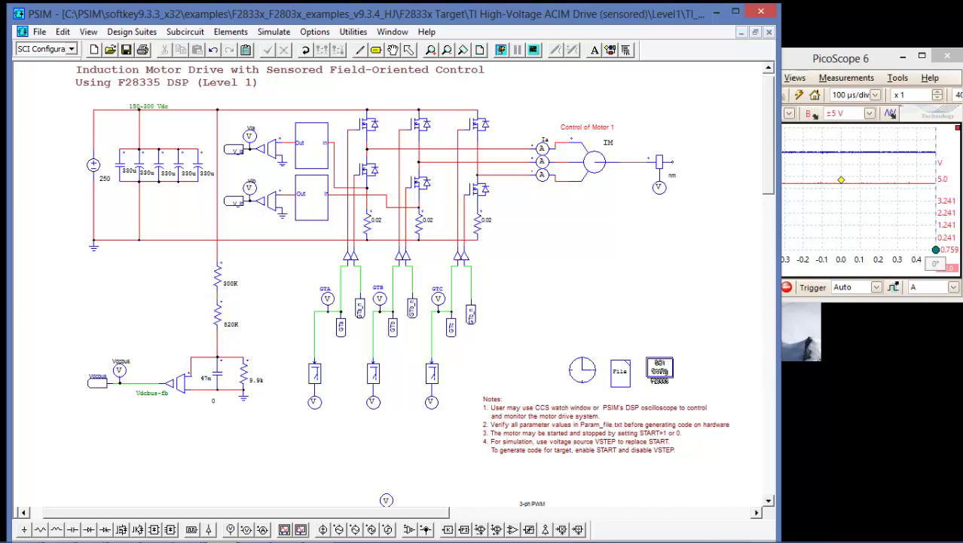
Place the SCI Configuration block beside the File block and change Output Buffer Size from 64 to 1200
left_click(659, 369)
double_click(662, 371)
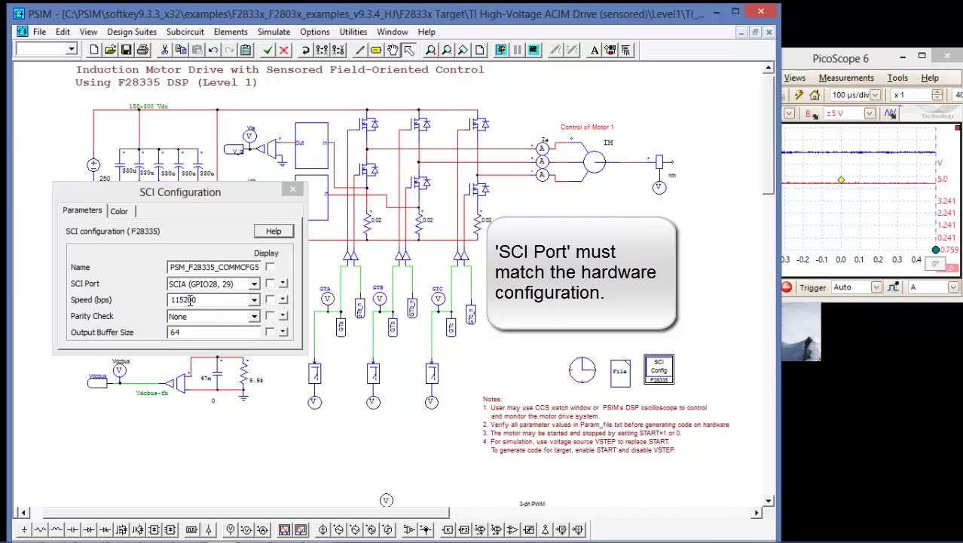
left_click(209, 335)
double_click(200, 336)
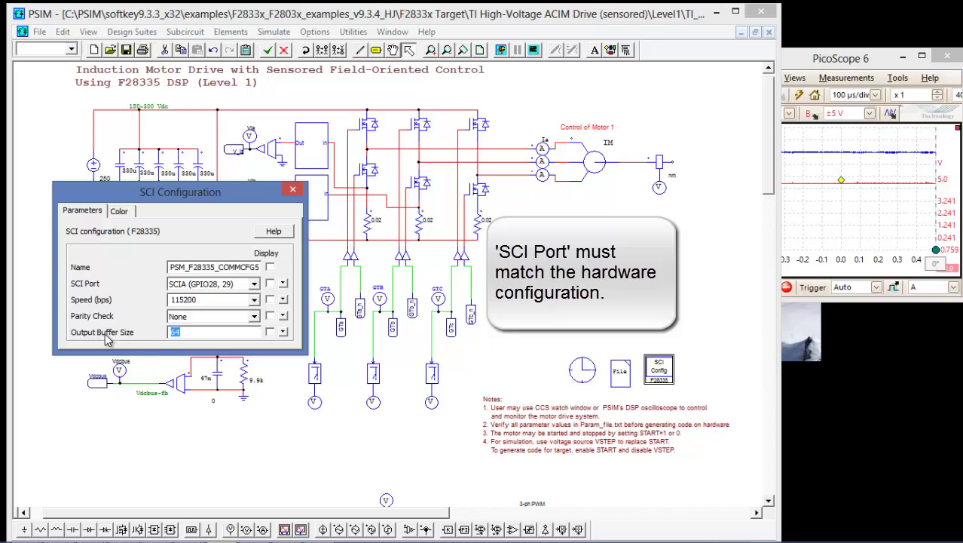
type("1200")
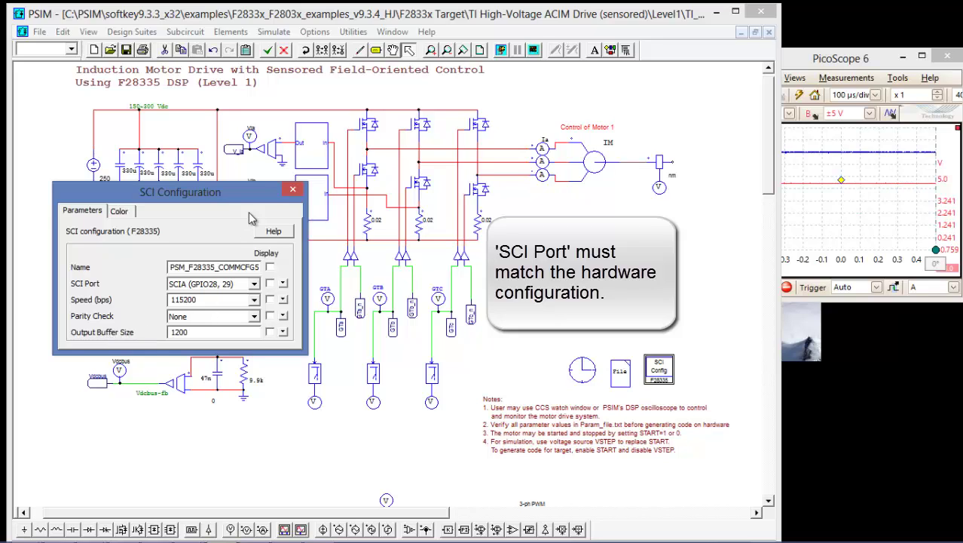
left_click(293, 190)
key("Escape")
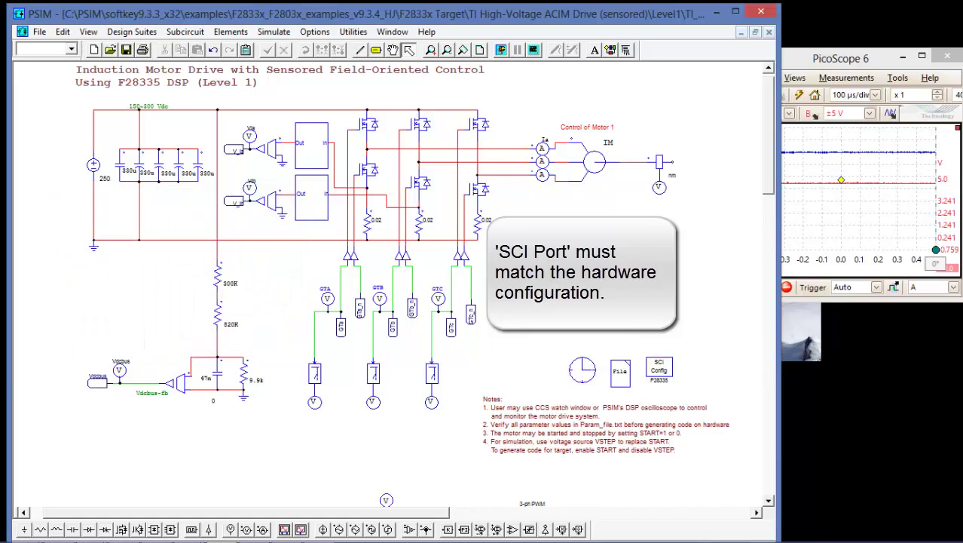
Inspect the Ta, Tb and Tc voltage probes and the control algorithm subcircuit
left_click_drag(769, 173, 777, 235)
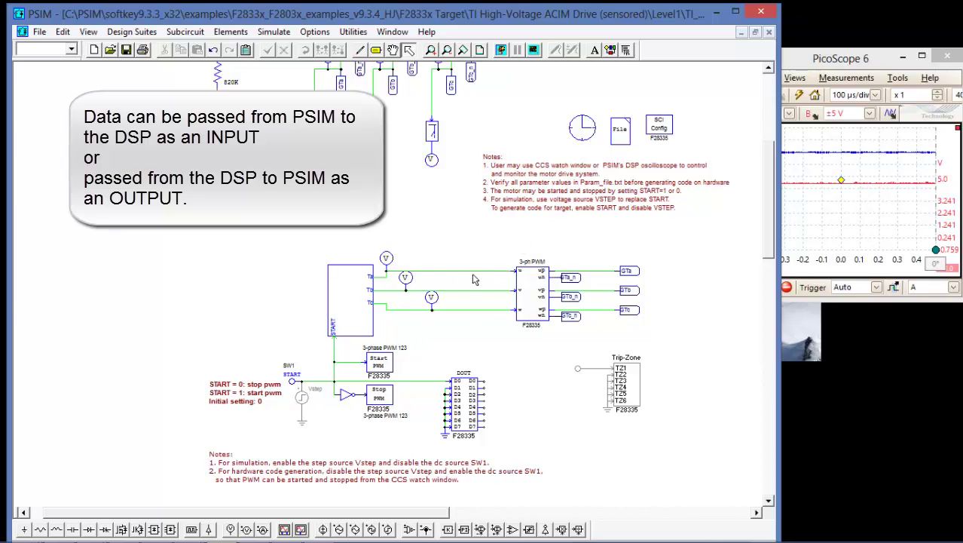
left_click_drag(535, 348, 282, 236)
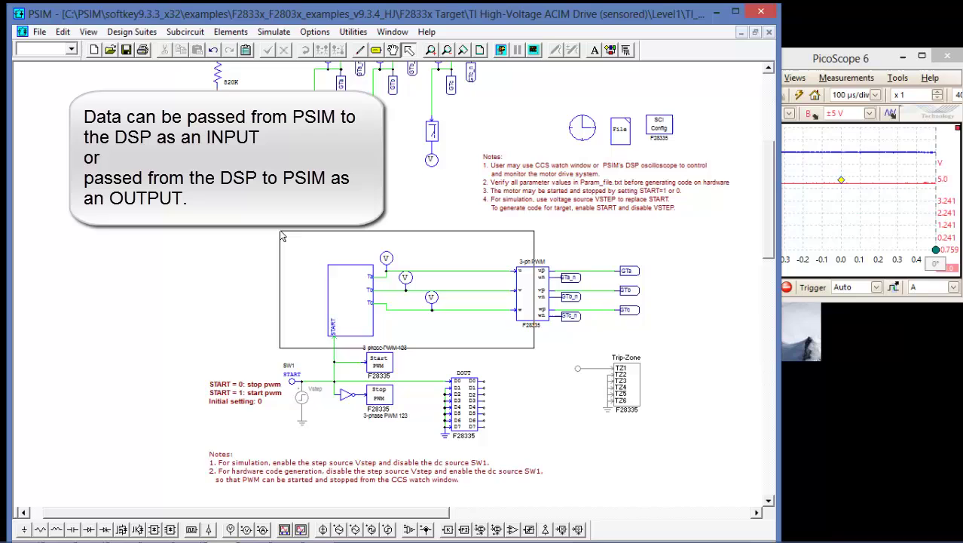
left_click_drag(283, 236, 283, 237)
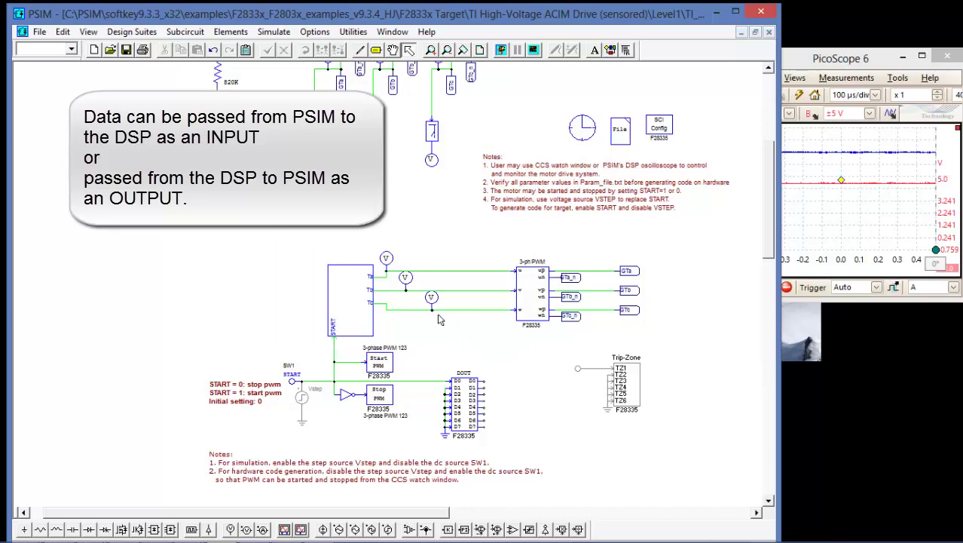
double_click(386, 258)
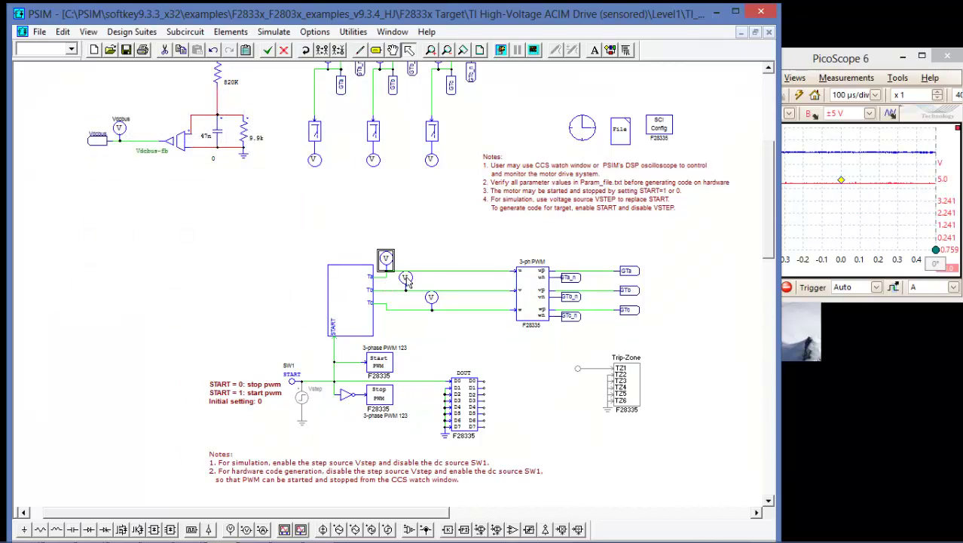
double_click(405, 278)
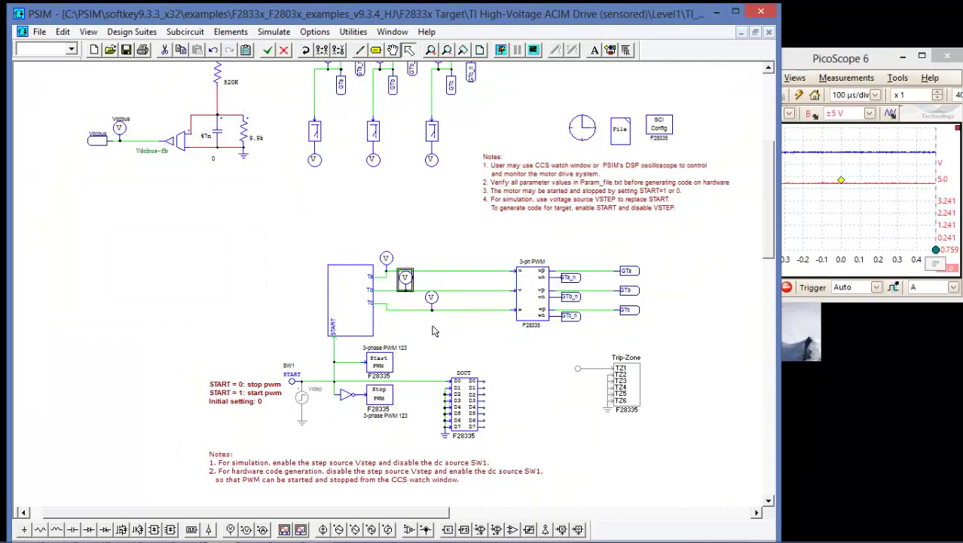
double_click(431, 298)
left_click(293, 189)
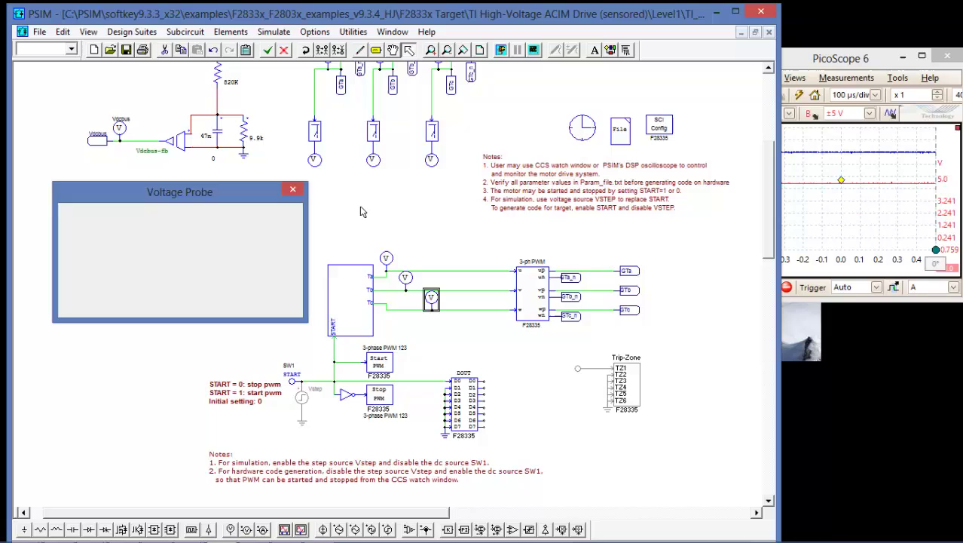
double_click(358, 291)
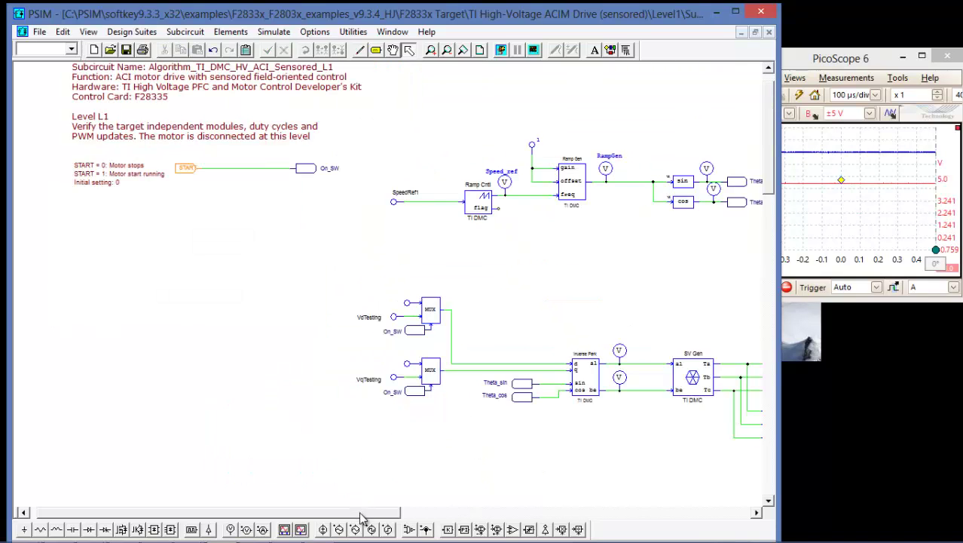
left_click_drag(360, 516, 464, 519)
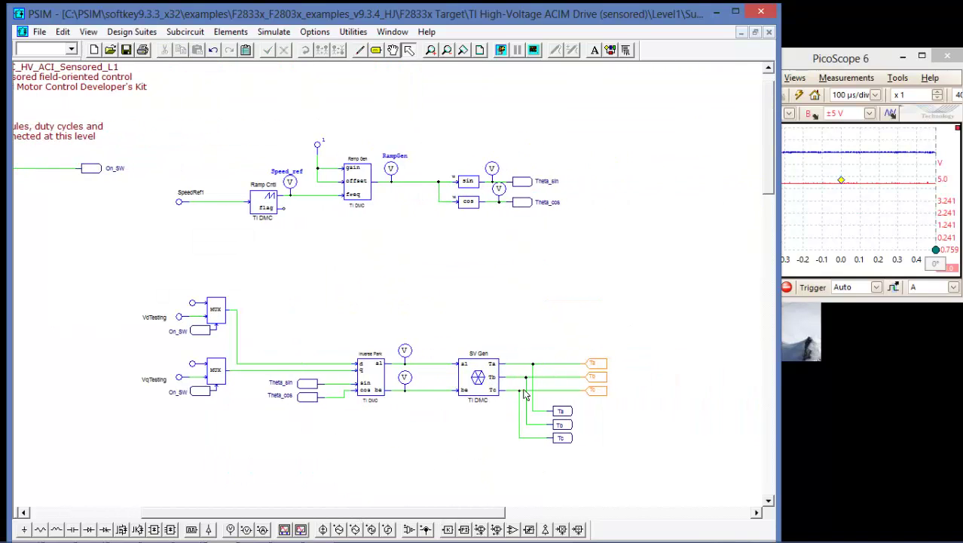
left_click_drag(468, 521, 370, 520)
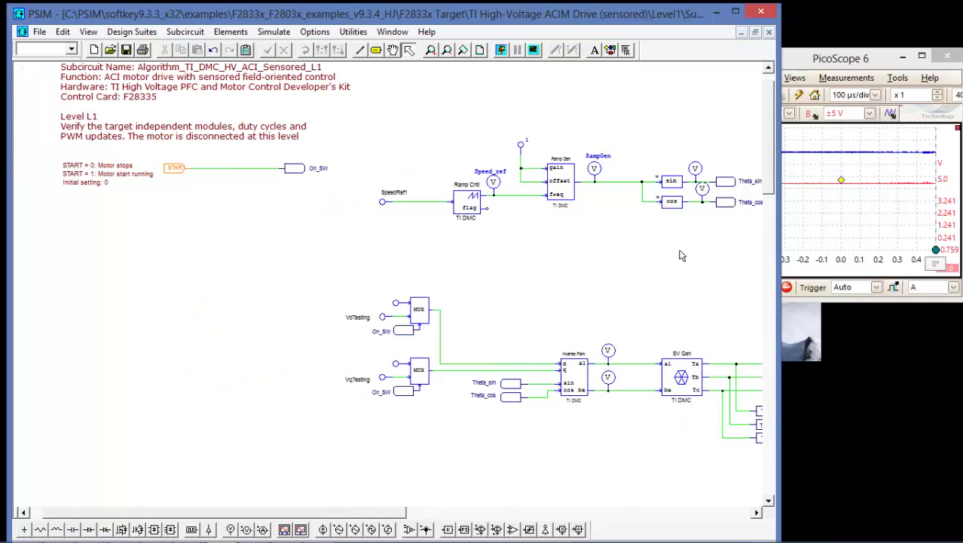
left_click(769, 33)
Select and delete the Ta, Tb and Tc voltage probes one by one
left_click(517, 358)
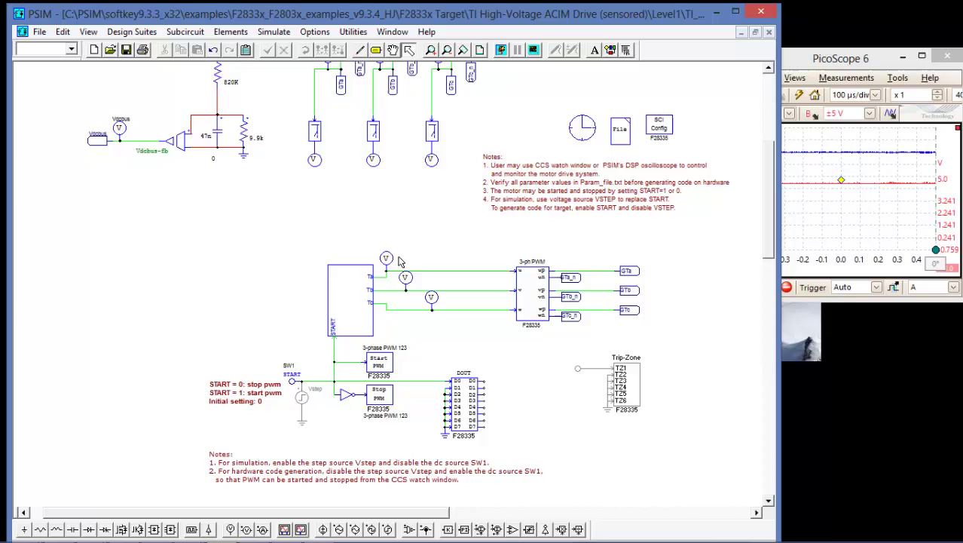
left_click(386, 258)
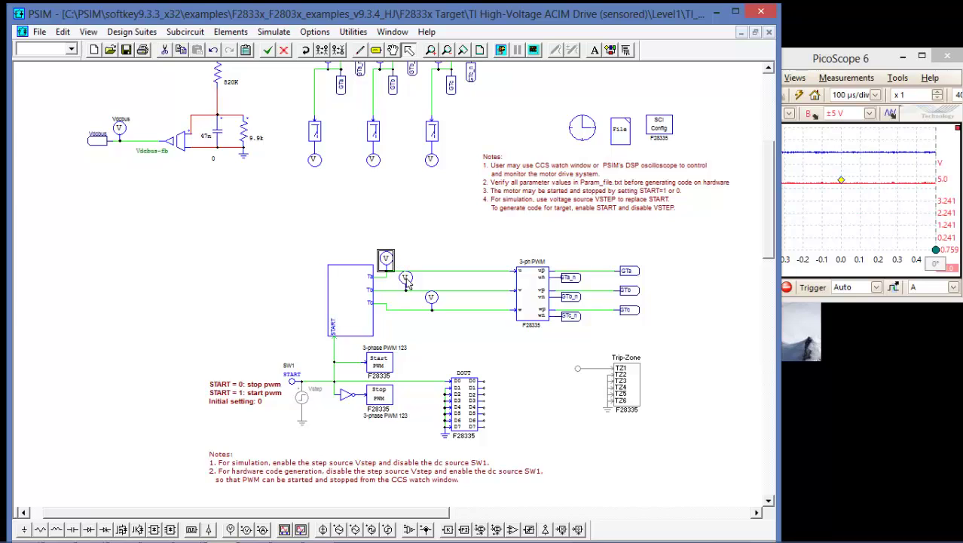
key("Delete")
left_click(406, 279)
key("Delete")
left_click(432, 298)
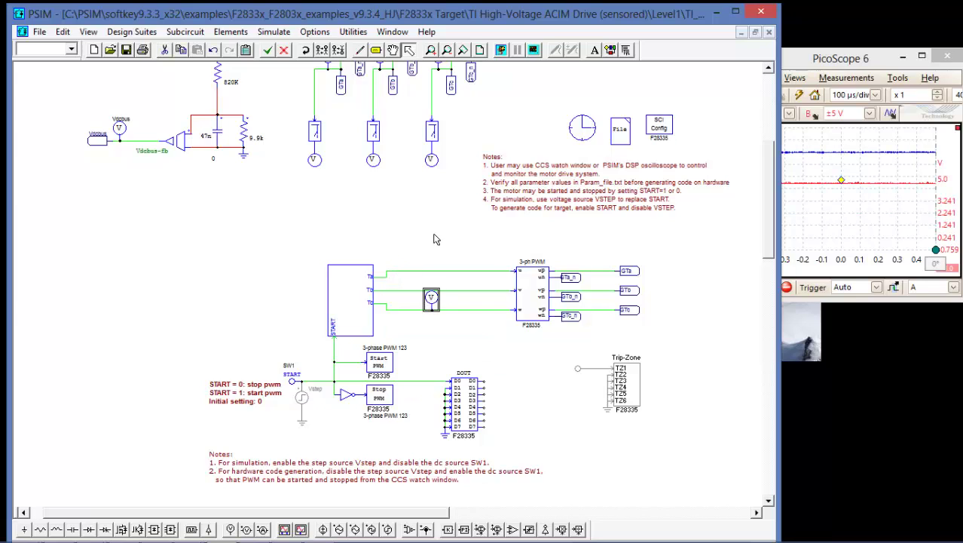
key("Delete")
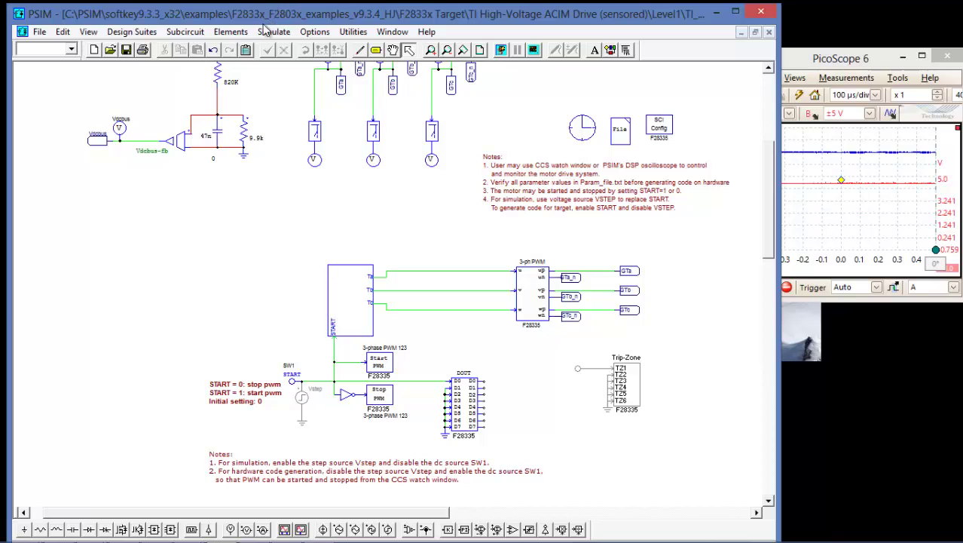
Pick SCI Output from the F2833x Target library and place blocks on the Ta and Tb lines
left_click(230, 32)
mouse_move(271, 130)
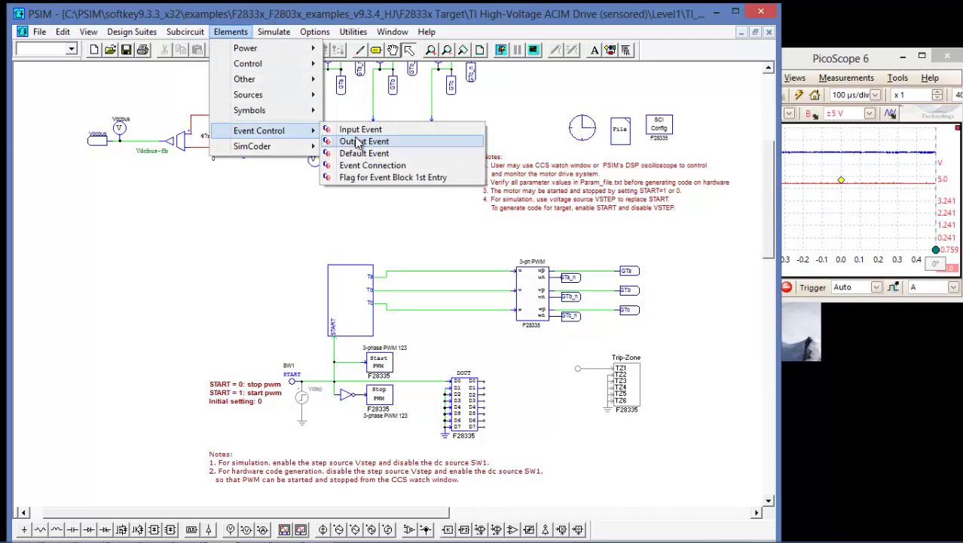
mouse_move(294, 145)
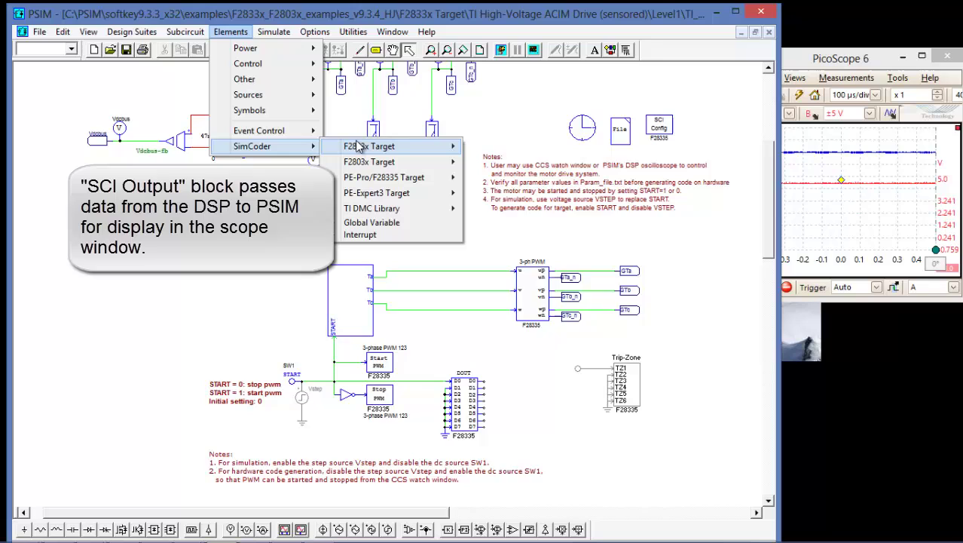
mouse_move(360, 146)
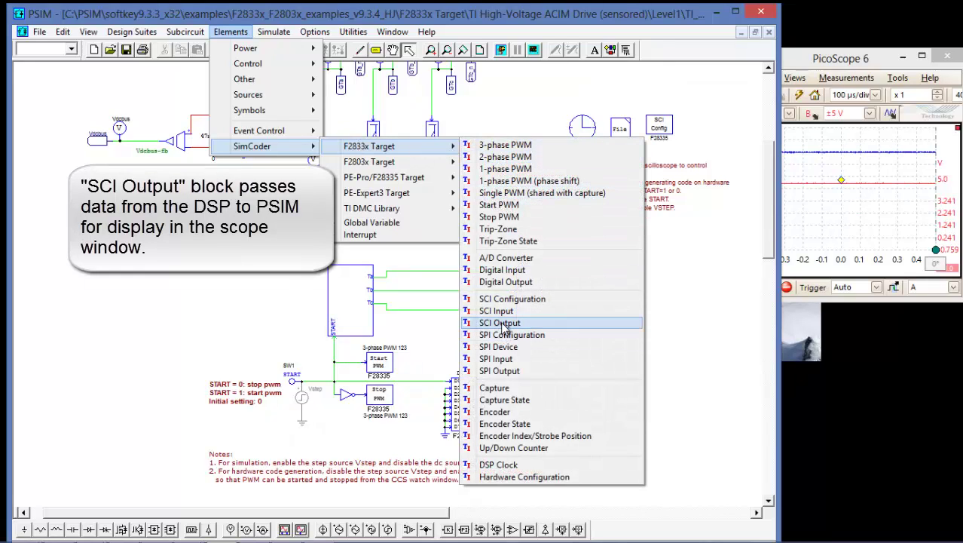
left_click(499, 323)
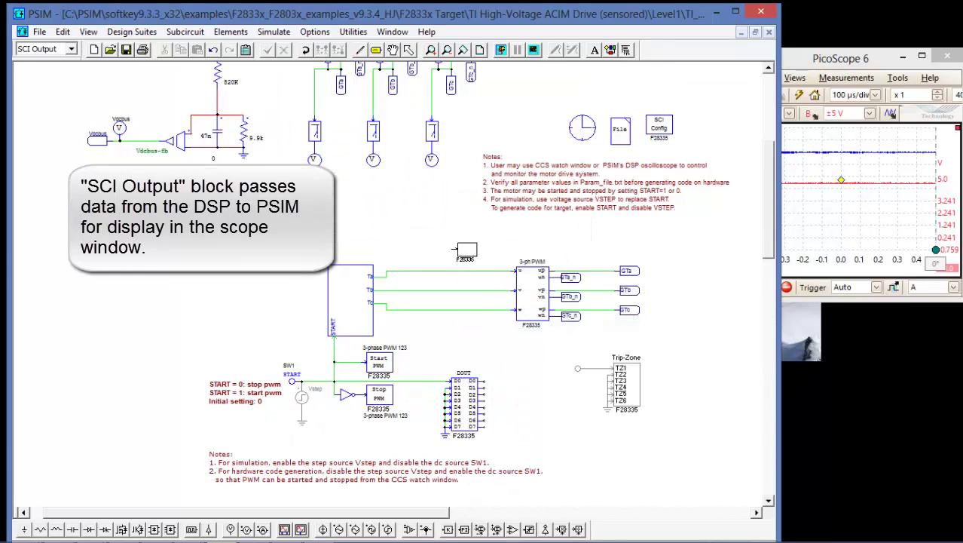
left_click(467, 260)
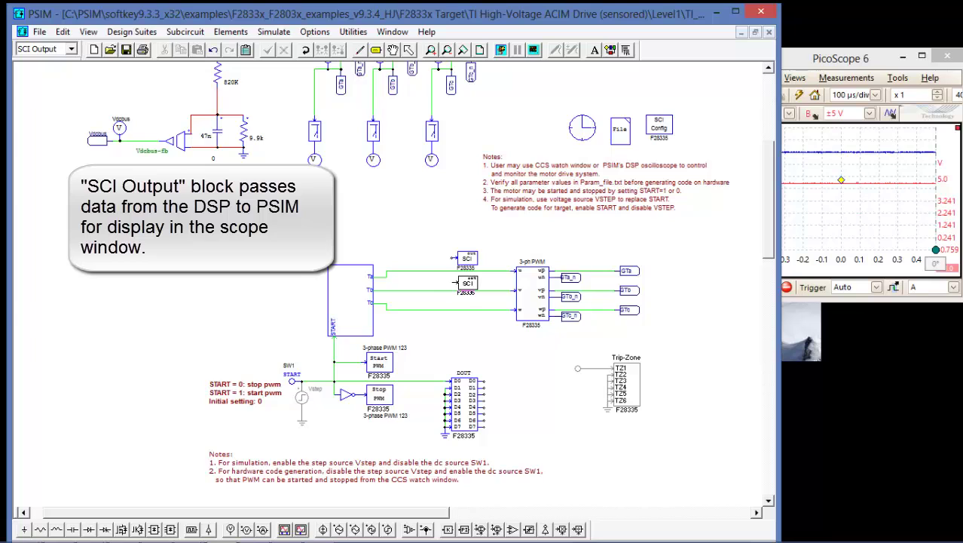
left_click(465, 282)
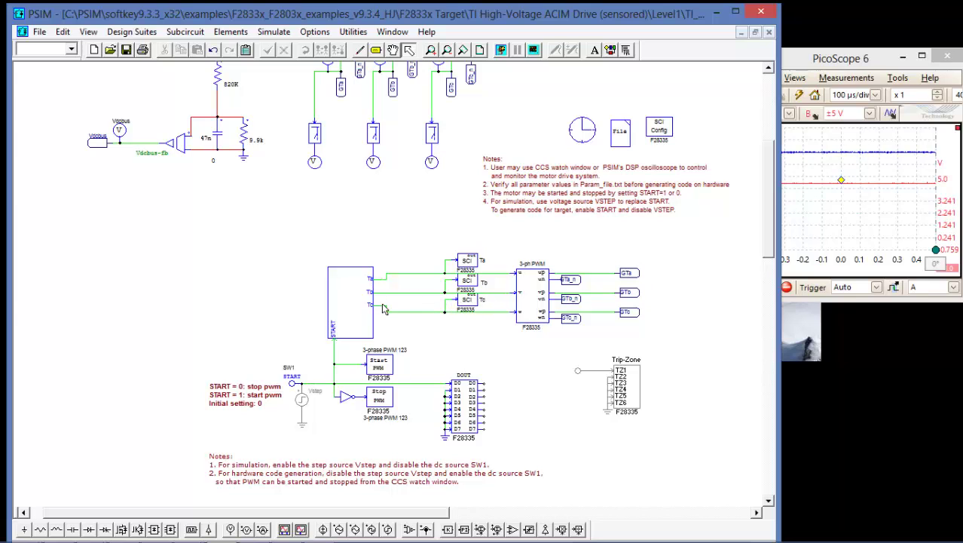
Change Data Point Step from 1 to 3 in the Ta, Tb and Tc SCI Output blocks
double_click(458, 263)
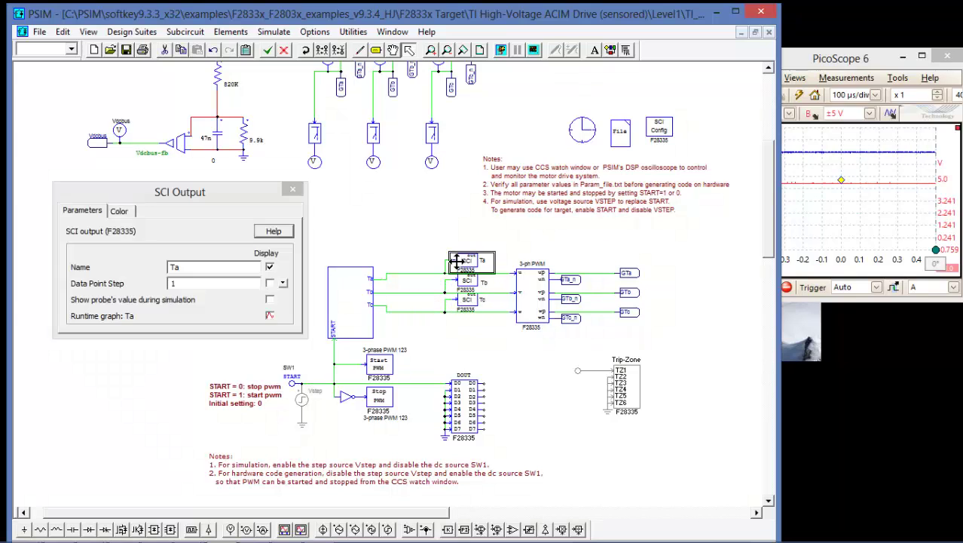
left_click(206, 282)
left_click_drag(206, 283, 151, 284)
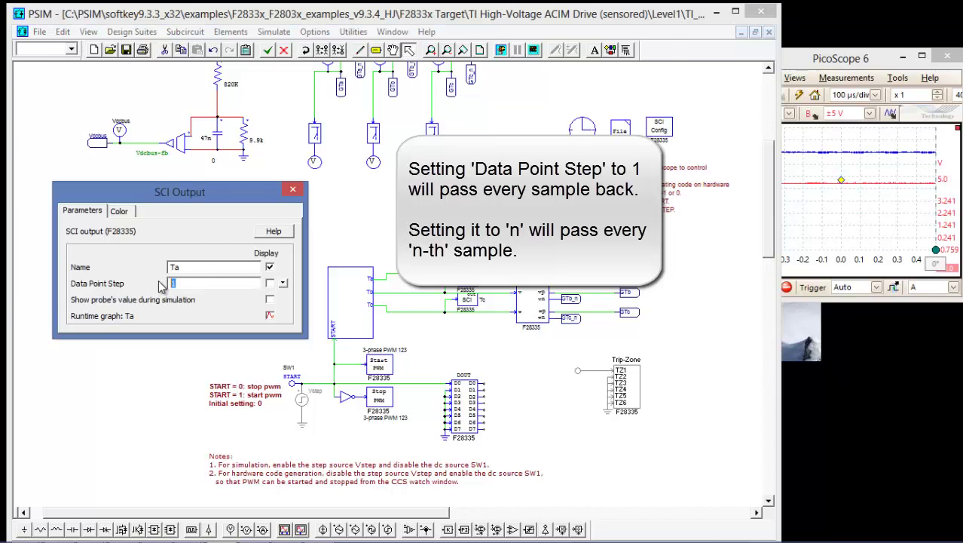
left_click(293, 189)
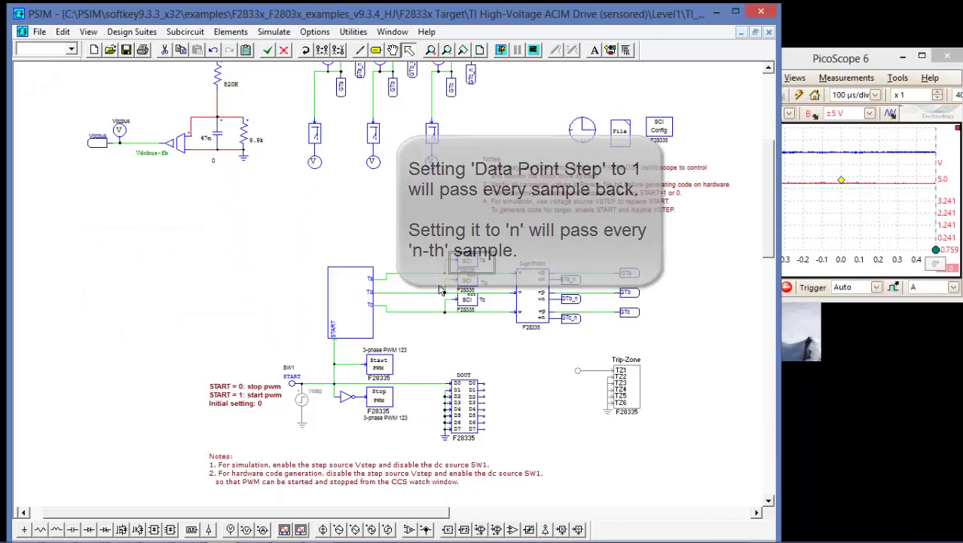
double_click(468, 291)
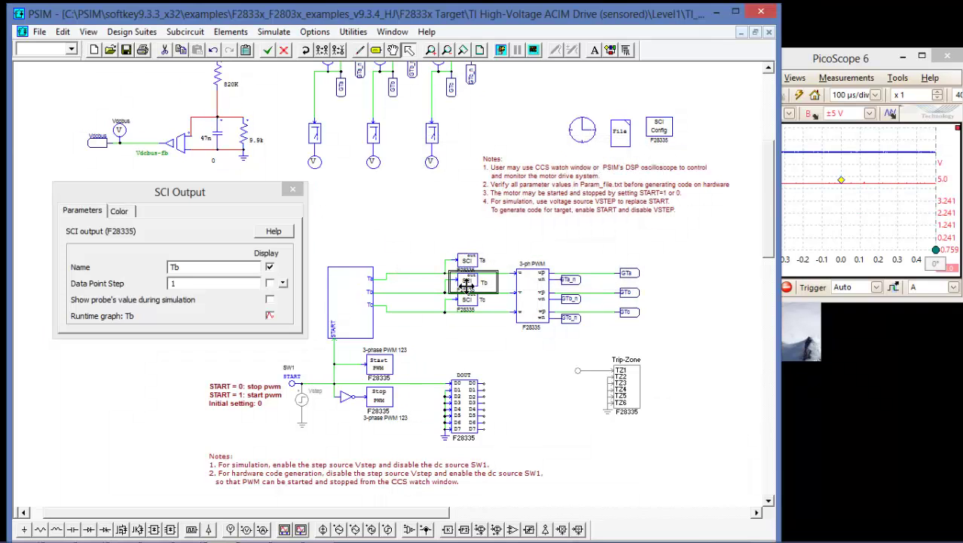
type("3")
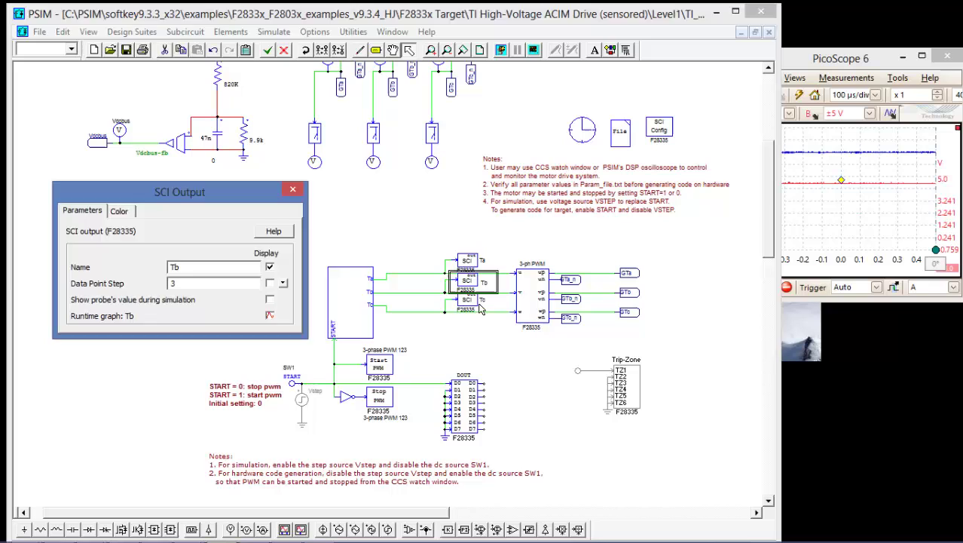
double_click(468, 300)
left_click(211, 283)
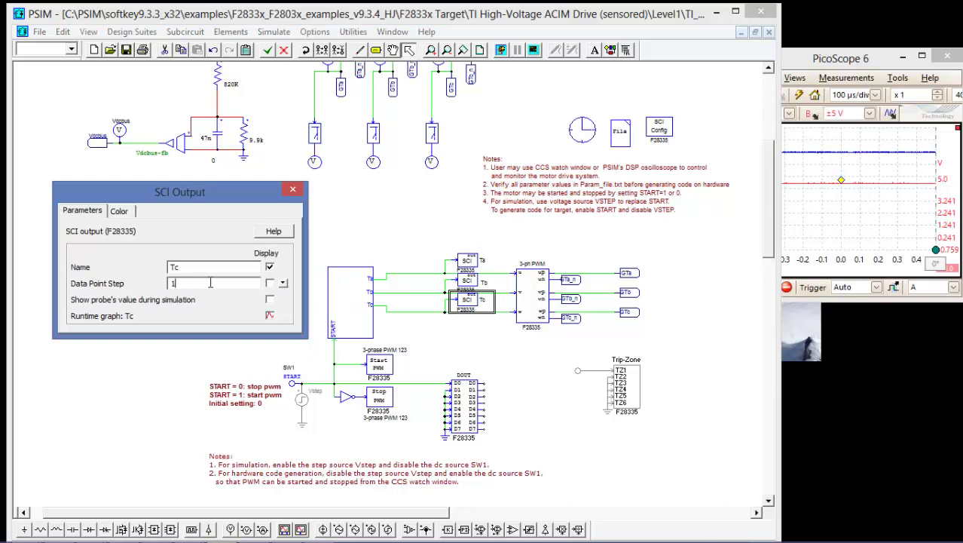
left_click(292, 189)
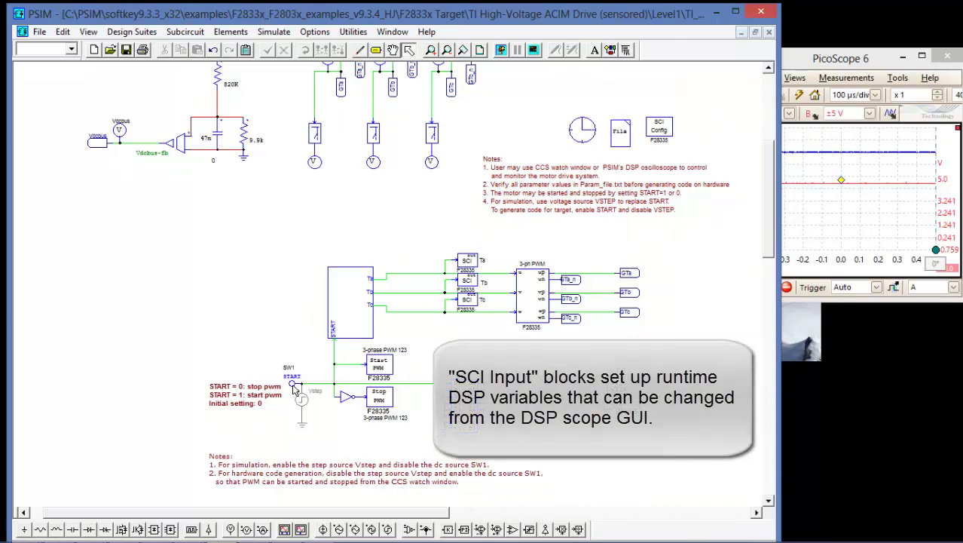
Place an SCI Input block left of SW1 and open the File block's param_file.txt
left_click(231, 32)
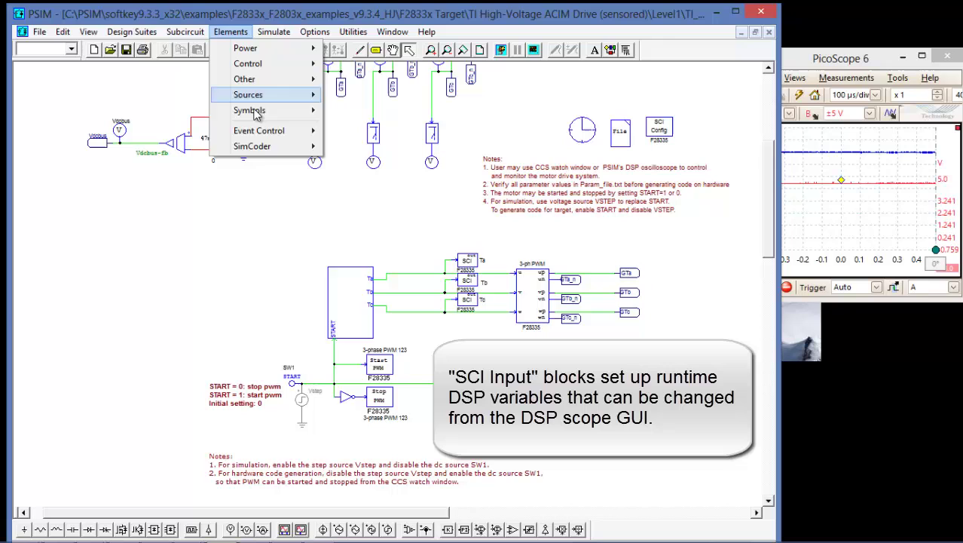
mouse_move(259, 148)
mouse_move(373, 148)
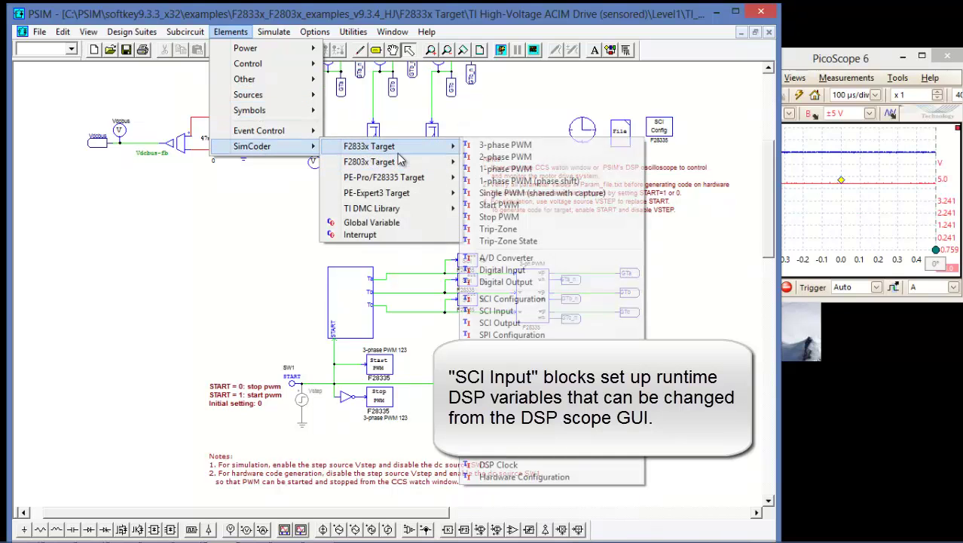
left_click(503, 310)
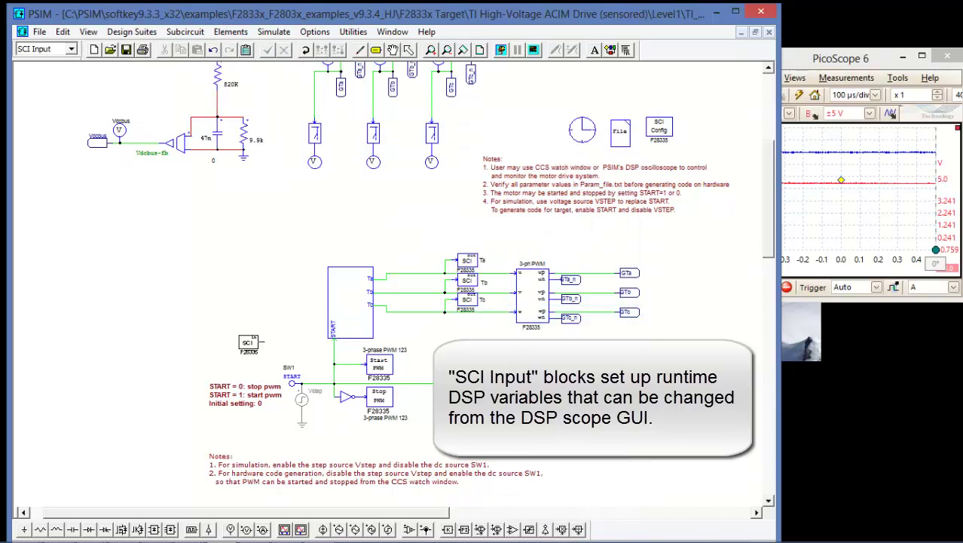
left_click(254, 360)
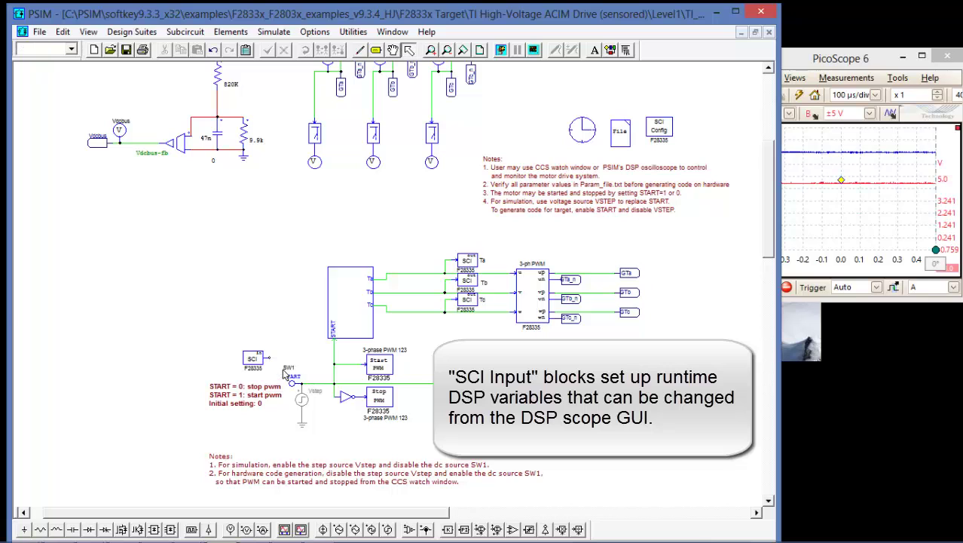
double_click(620, 141)
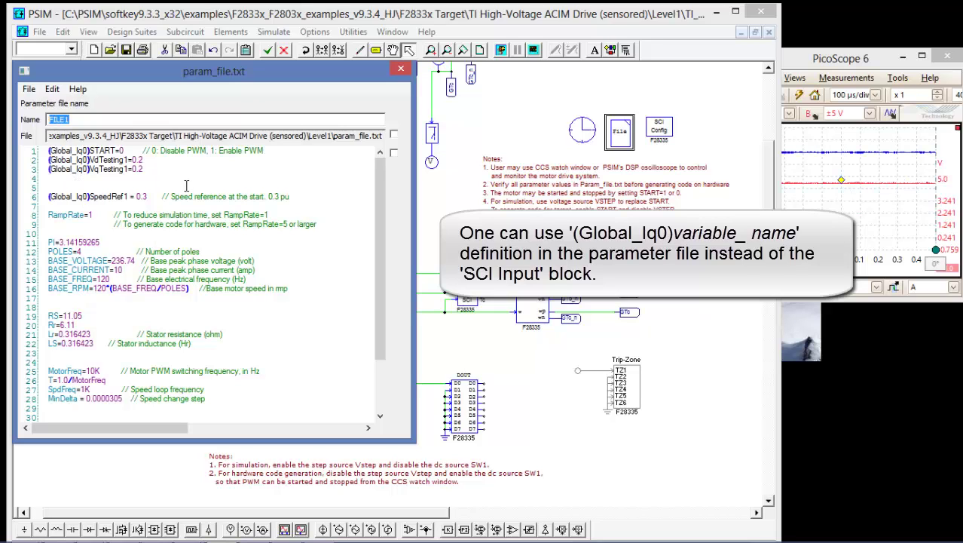
Close param_file.txt, review the PSM_F28335_COMMIN1 block's parameters, then delete the block
left_click(400, 68)
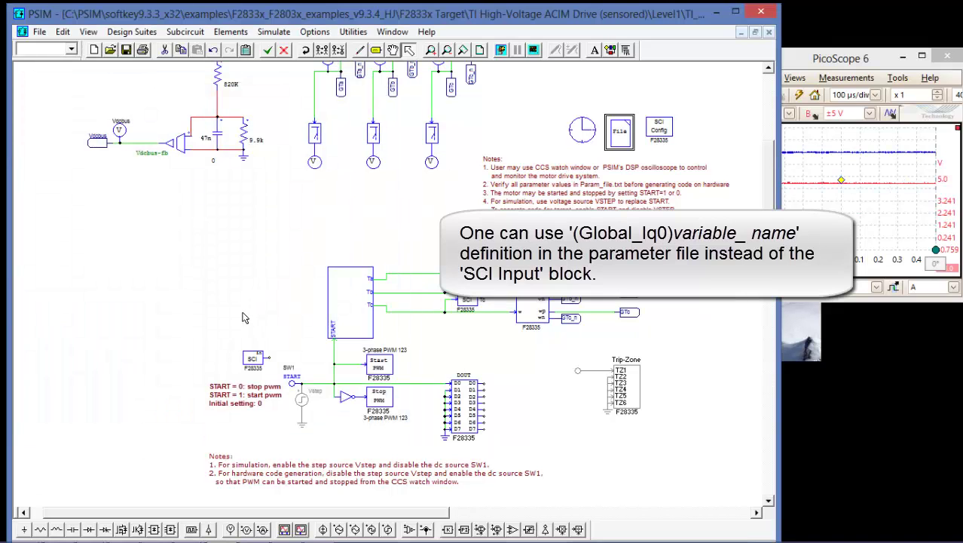
left_click(255, 362)
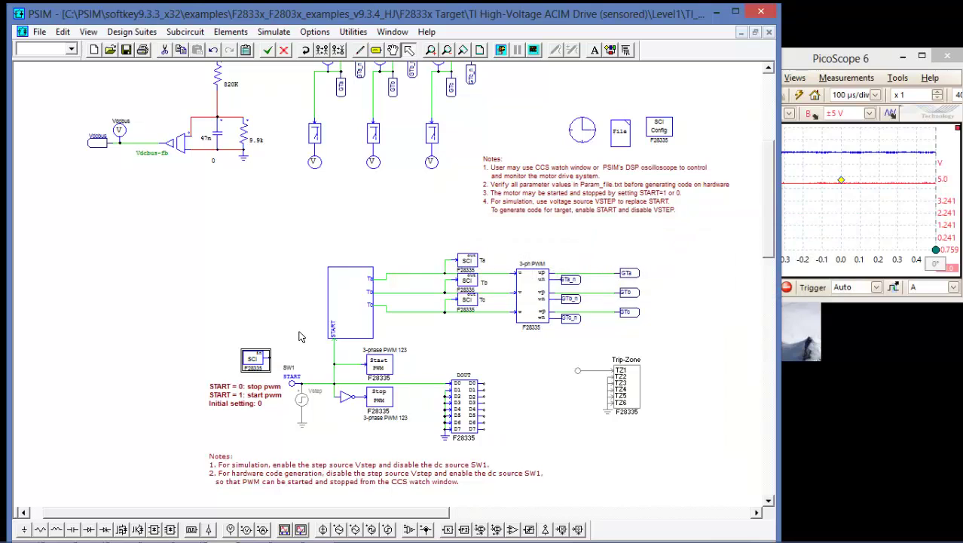
double_click(255, 359)
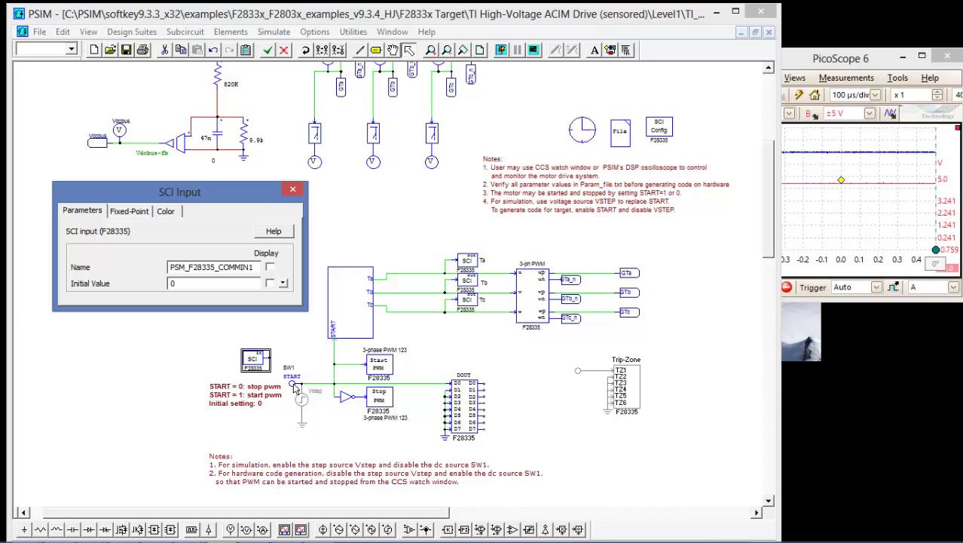
left_click(292, 189)
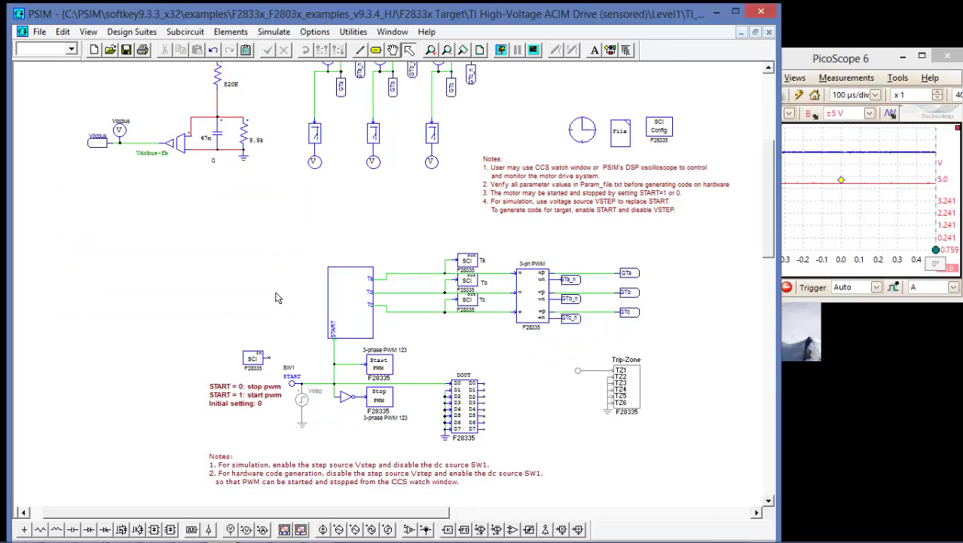
left_click(254, 358)
key("Delete")
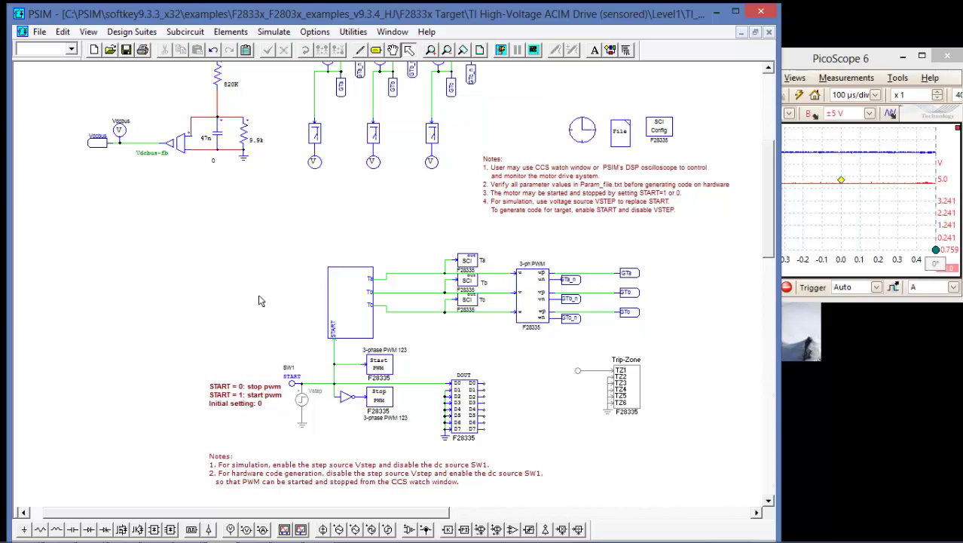
Regenerate the DSP code from the schematic and show TI_DMC_HV_ACI_F28335_Sensored.c from the top in CCS
left_click(275, 32)
left_click(315, 248)
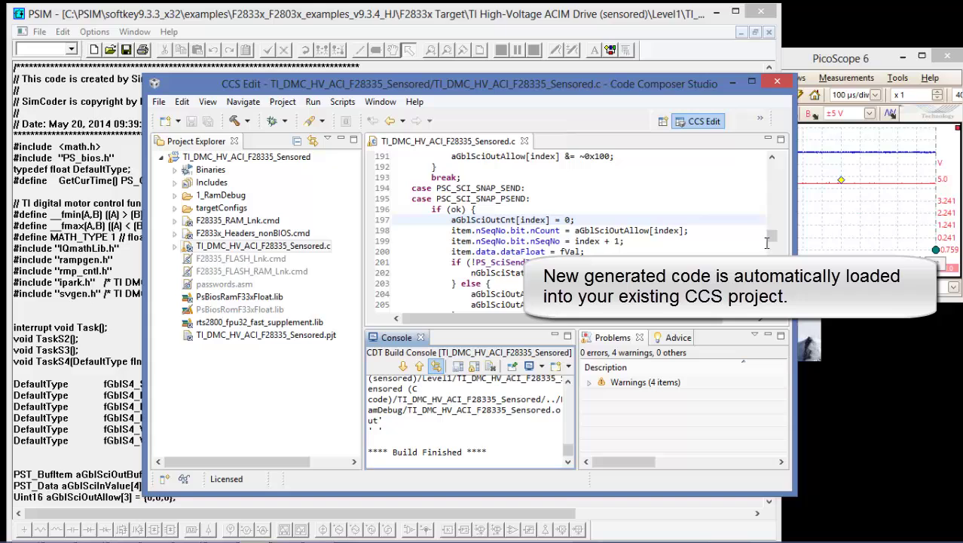
left_click_drag(771, 237, 777, 160)
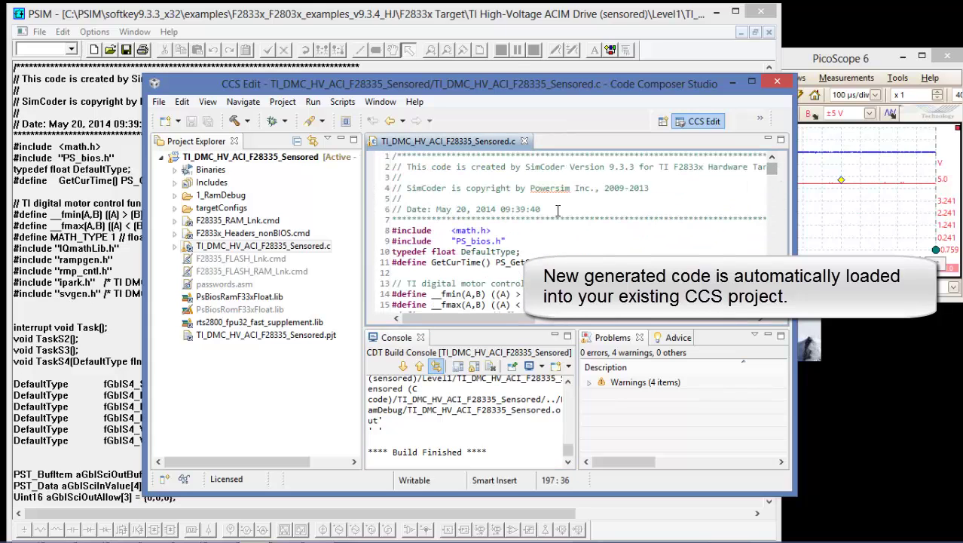
left_click_drag(517, 83, 637, 55)
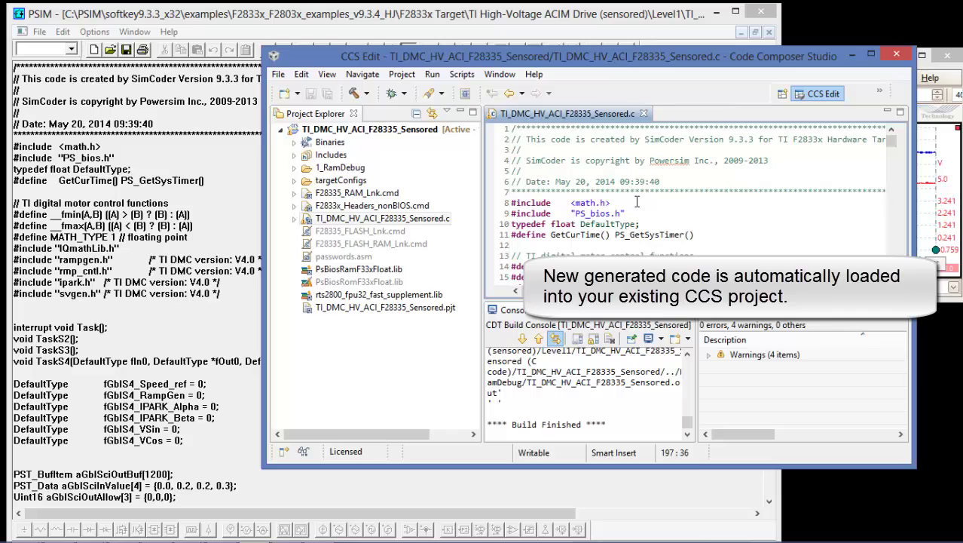
left_click_drag(637, 57, 538, 54)
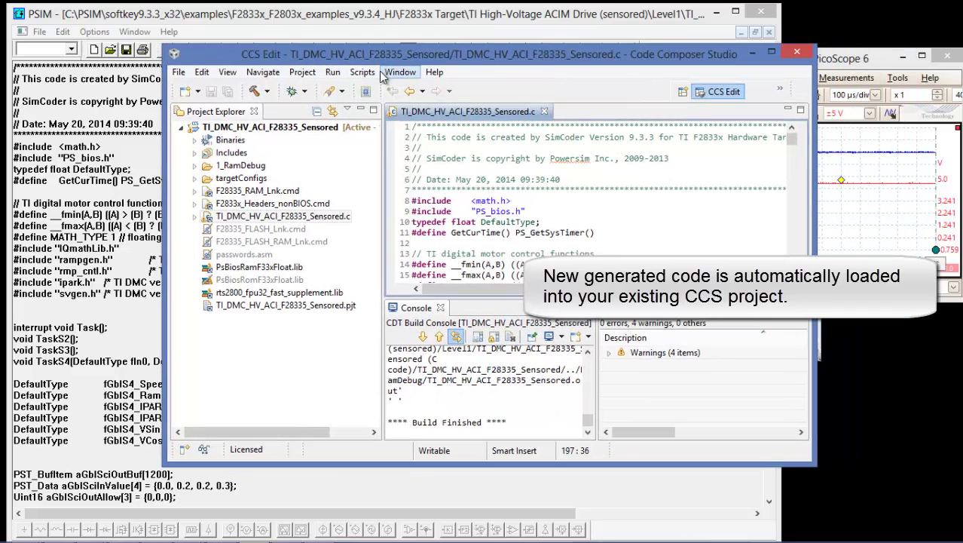
Load and run the regenerated program on the F28335, then minimize Code Composer Studio
left_click(292, 92)
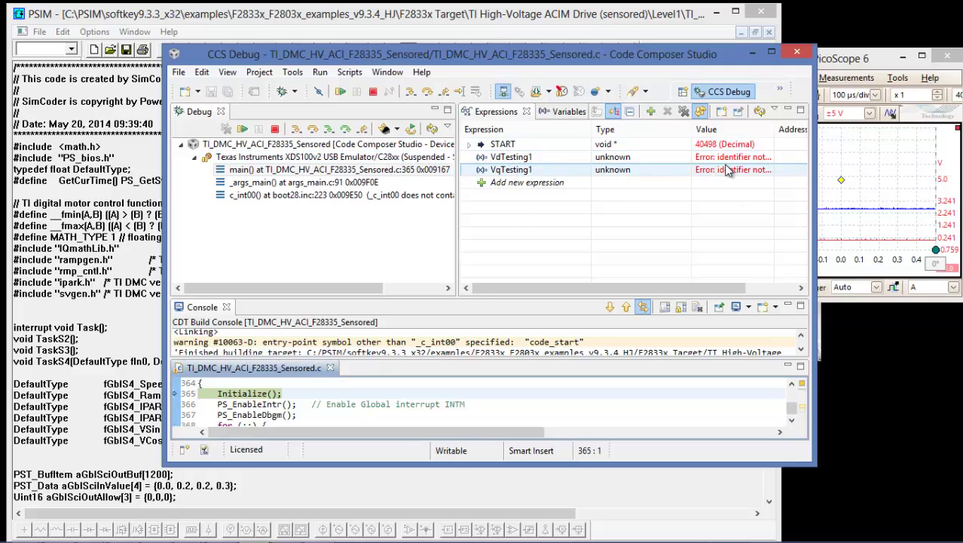
left_click(340, 92)
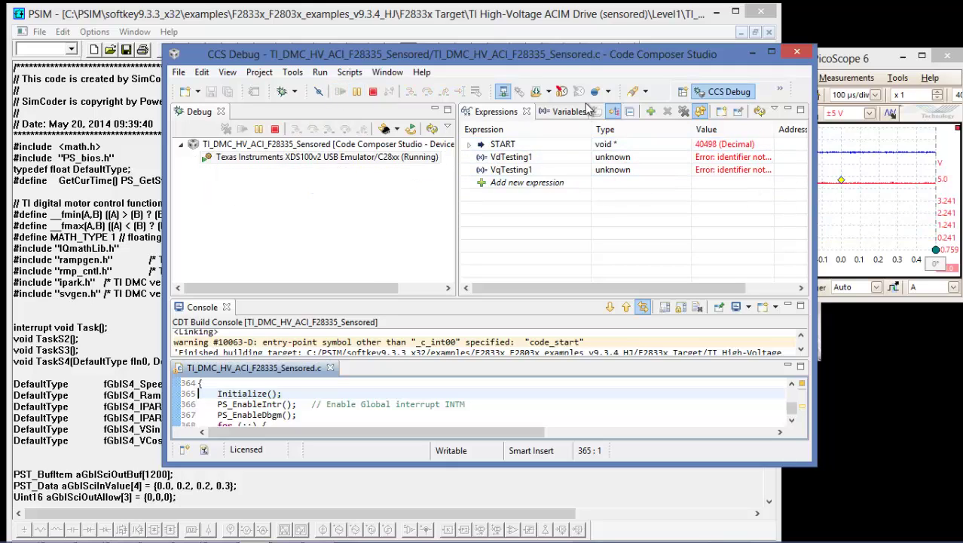
key("super+Down")
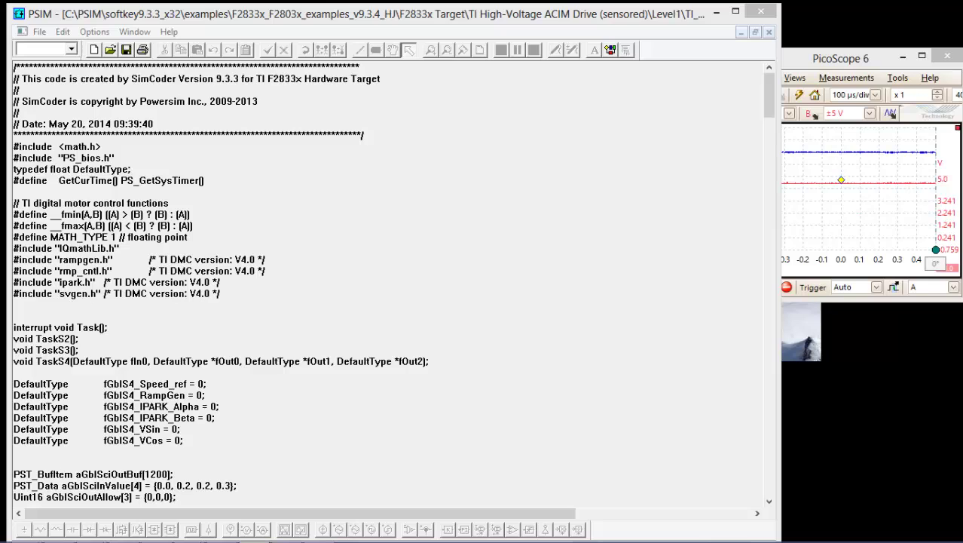
Close the generated code view and open the DSP Oscilloscope on serial port 5 at 115200 baud
left_click(574, 144)
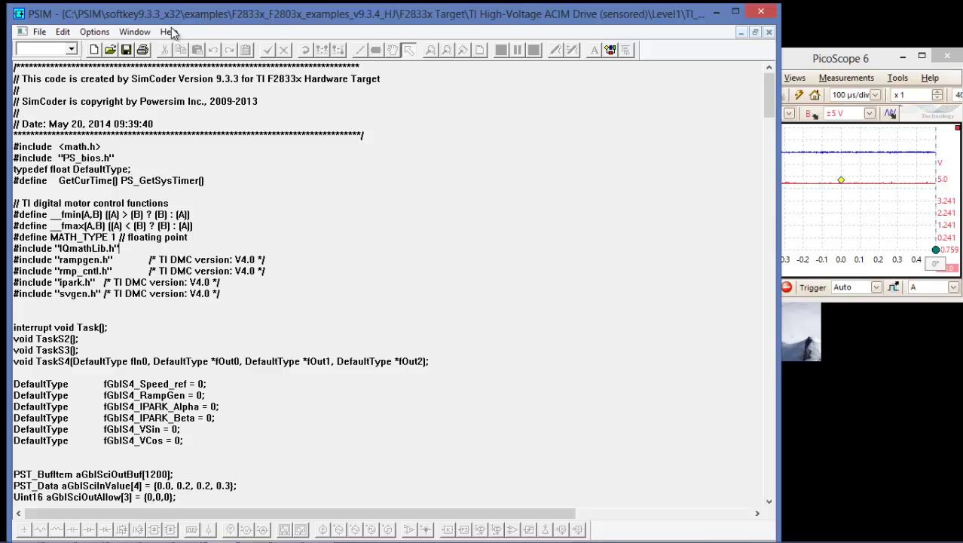
left_click(769, 31)
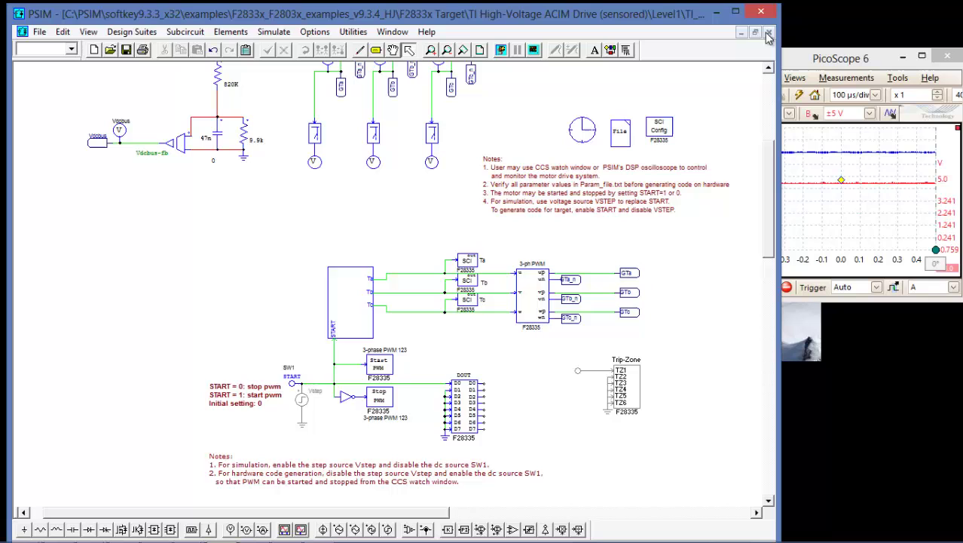
left_click(352, 32)
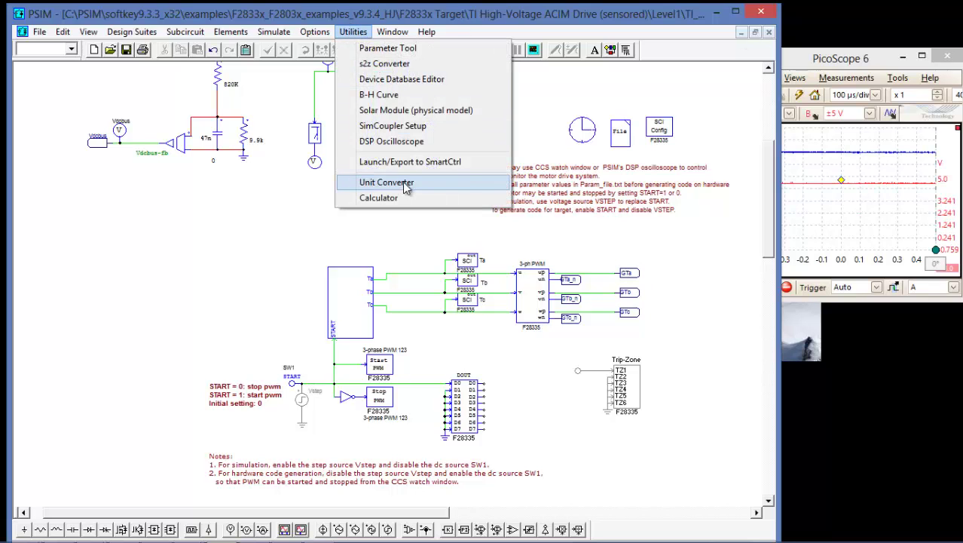
left_click(392, 141)
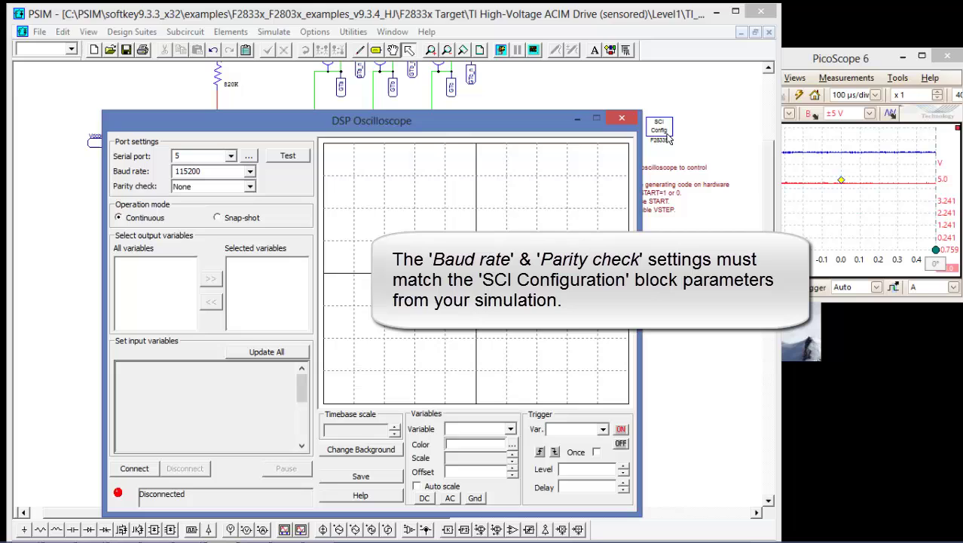
Connect the DSP Oscilloscope, send START = 1, then set START back to 0 while watching PicoScope
left_click(136, 468)
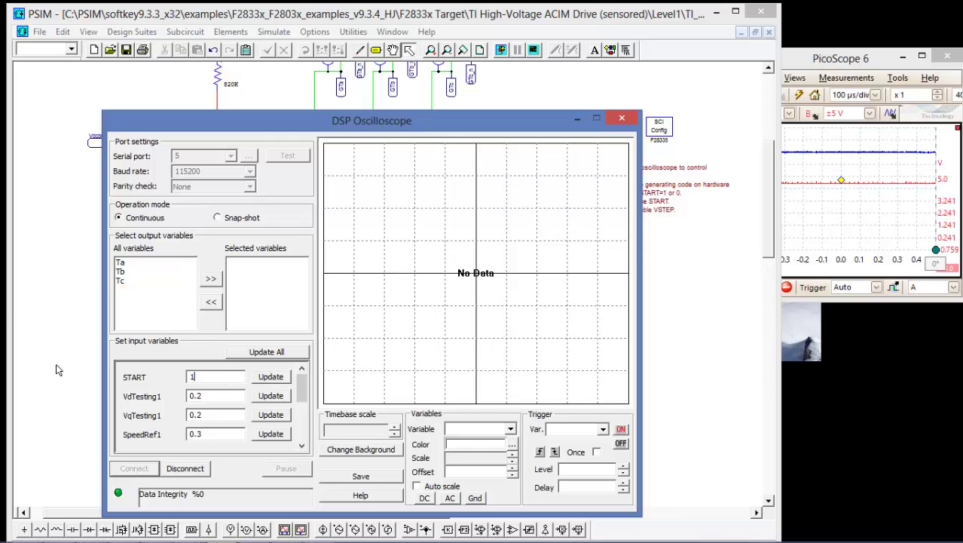
left_click(265, 381)
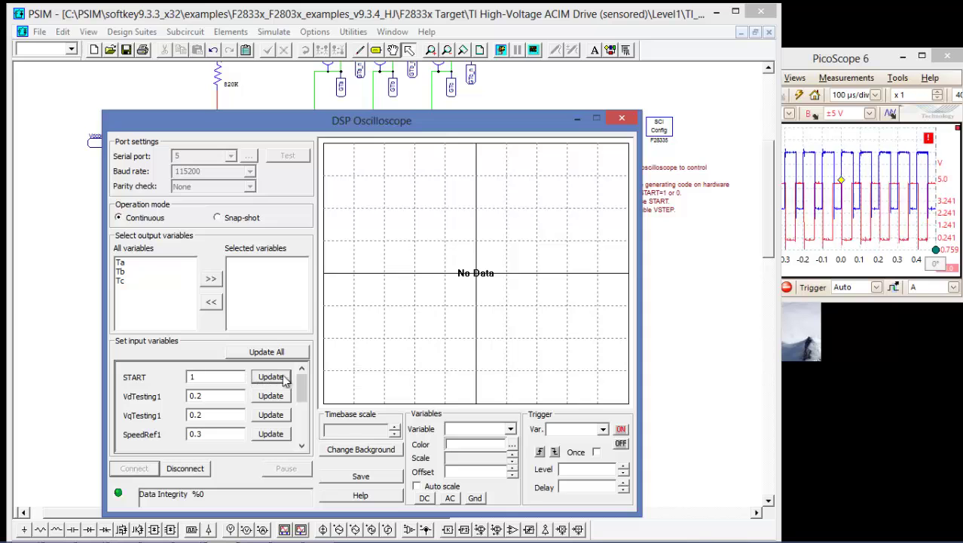
left_click(857, 68)
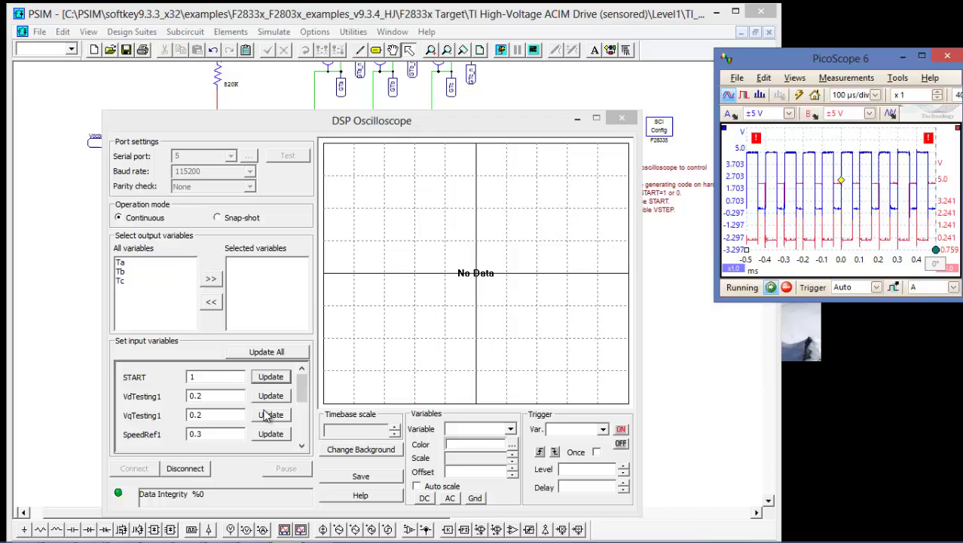
left_click_drag(197, 376, 126, 381)
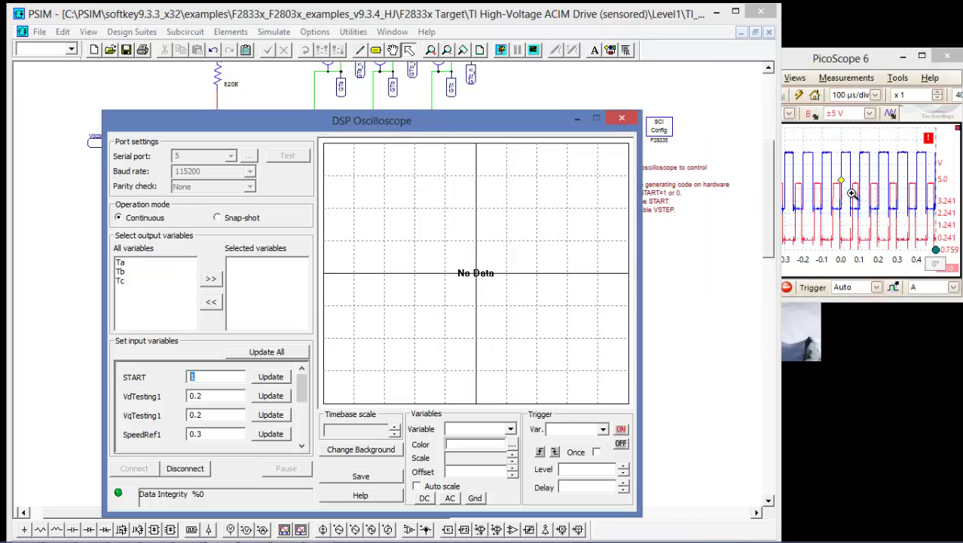
type("0")
left_click(272, 376)
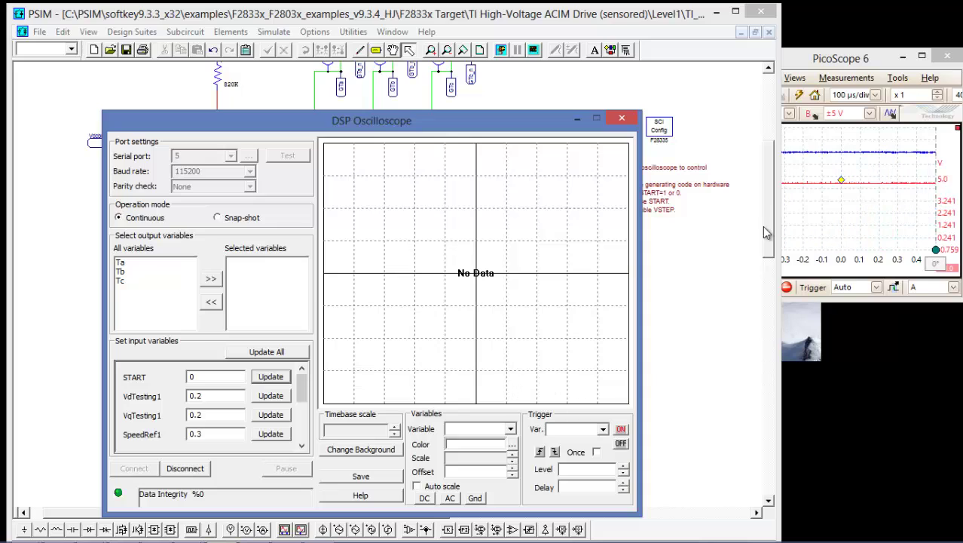
Arrange PSIM and PicoScope side by side and apply START = 1 again
left_click_drag(781, 415, 708, 410)
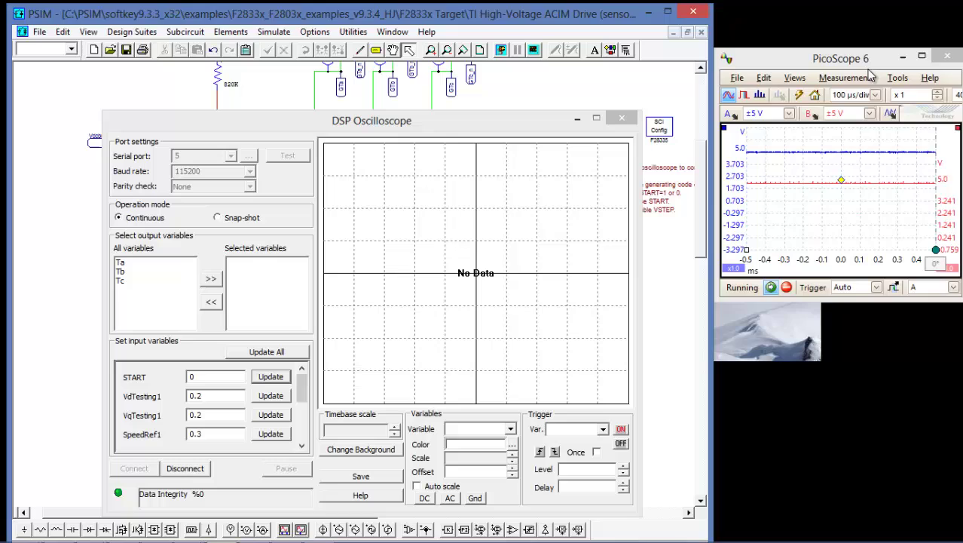
left_click_drag(865, 65, 825, 140)
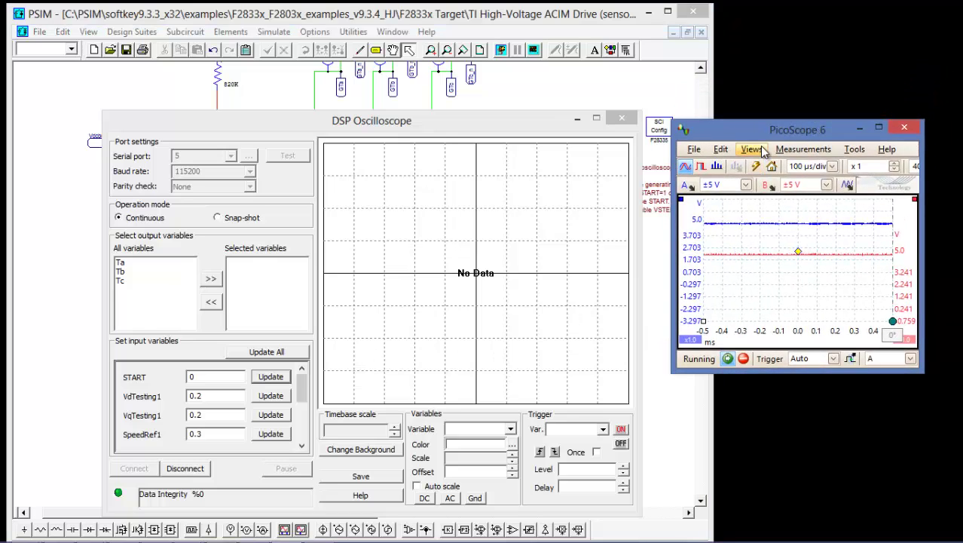
left_click(137, 381)
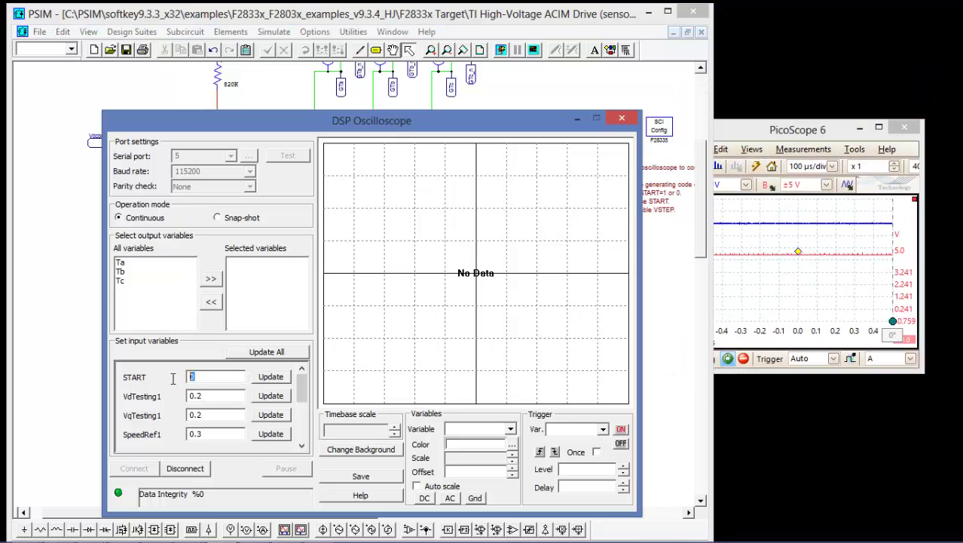
left_click(276, 381)
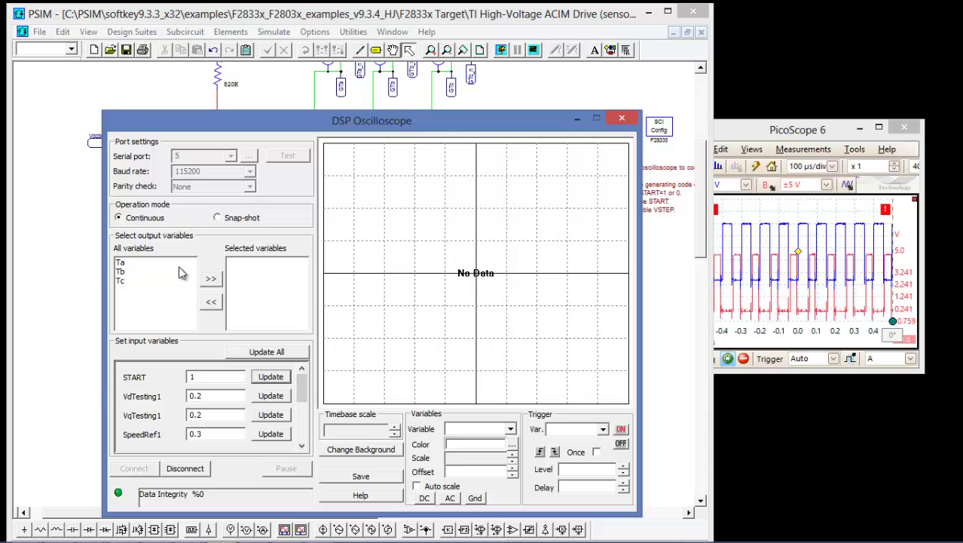
Plot Ta and Tb, shorten the timebase to 10 ms/Div, and switch to Snap-shot mode
left_click(120, 262)
left_click(211, 278)
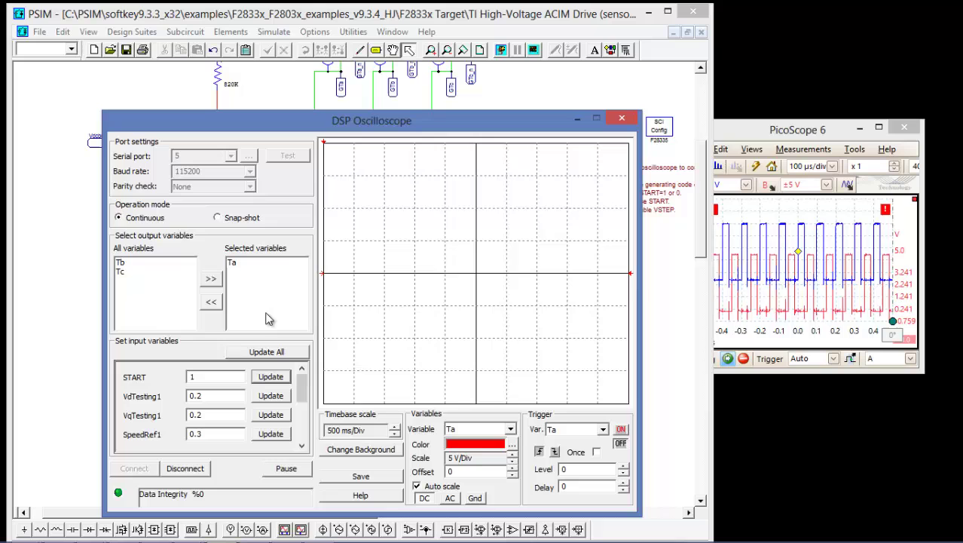
left_click(395, 434)
left_click(394, 434)
left_click(395, 434)
left_click(395, 434)
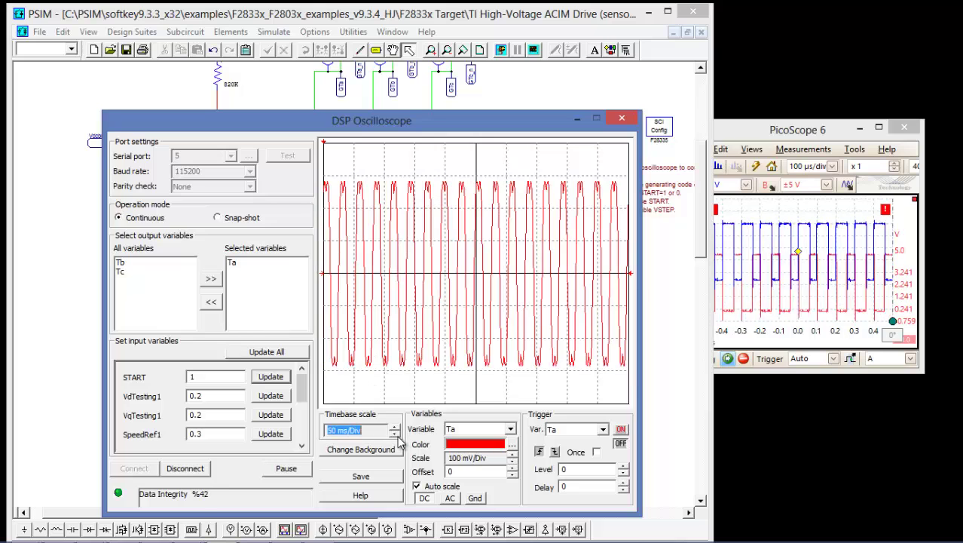
left_click(395, 434)
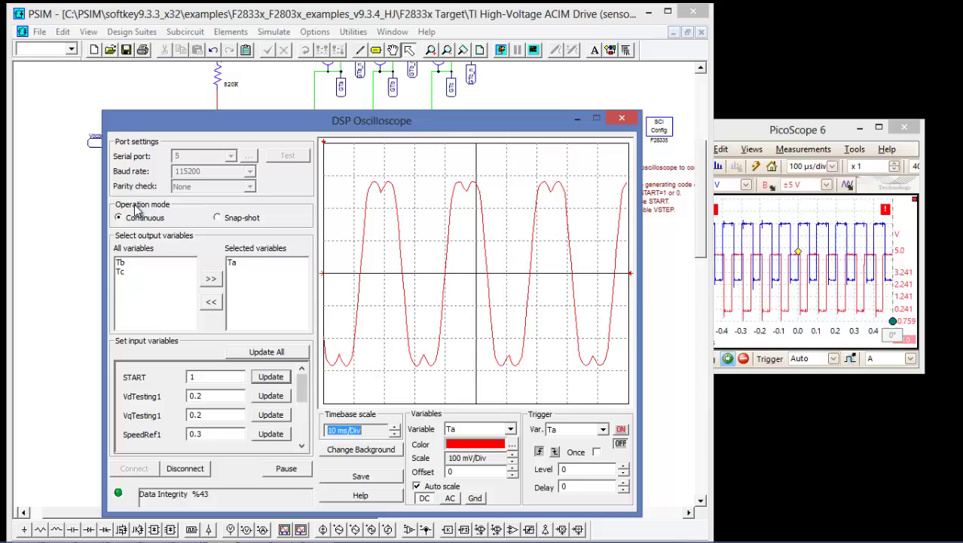
left_click(218, 218)
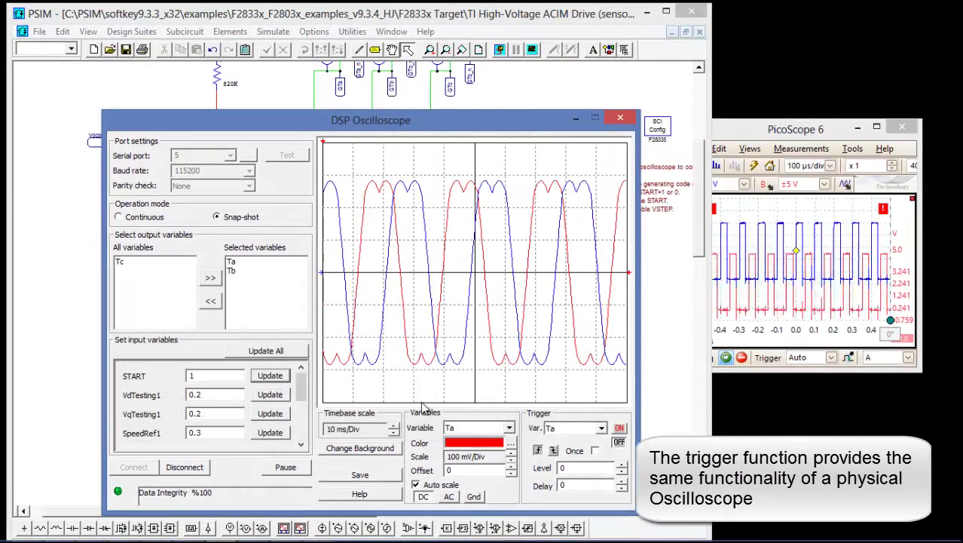
left_click(137, 264)
double_click(138, 264)
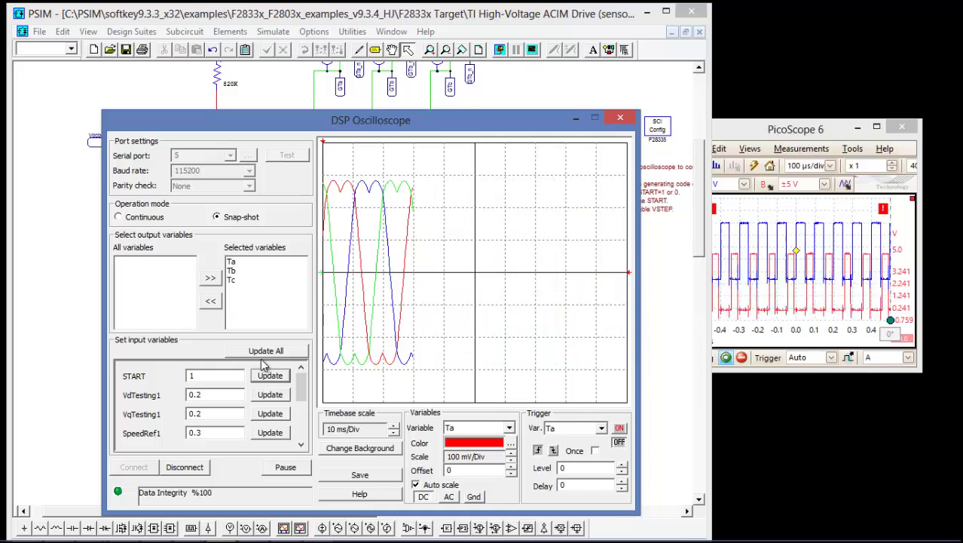
left_click(231, 281)
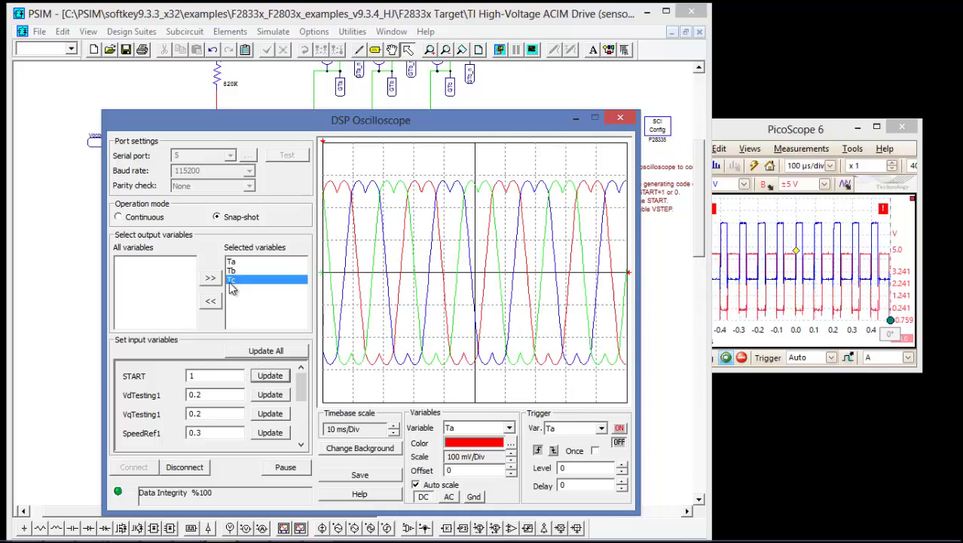
left_click(211, 301)
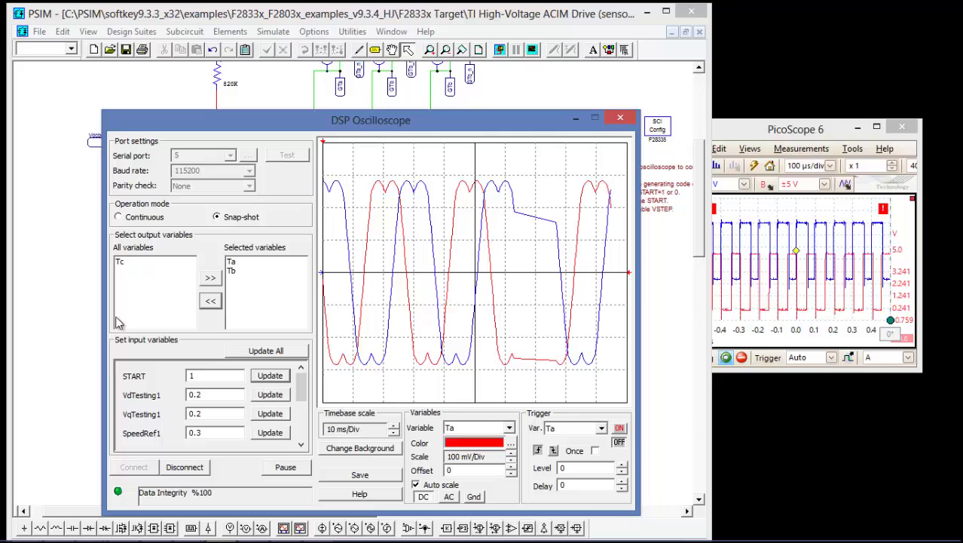
Try VdTesting1 values 0.4 and 0.2, finally applying 0.4 to the DSP
left_click(214, 395)
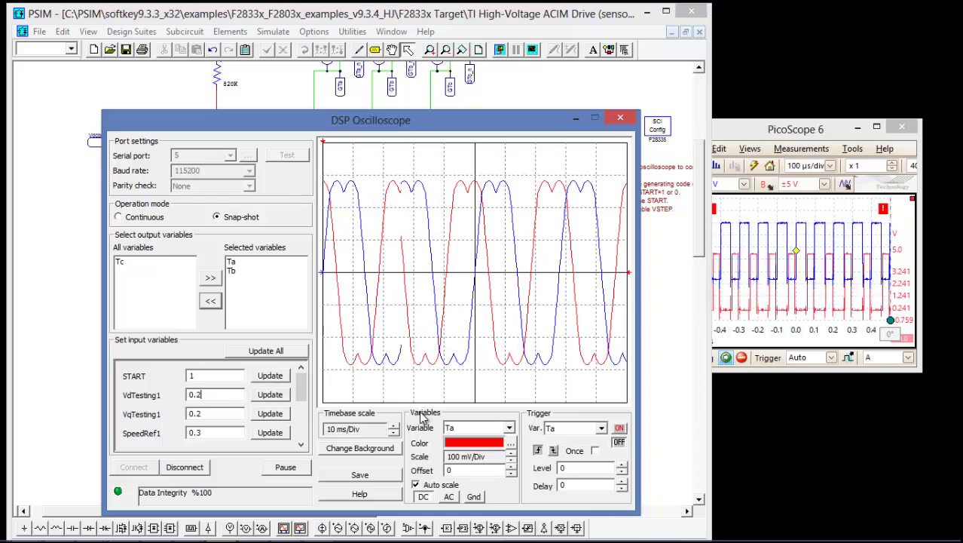
key("BackSpace")
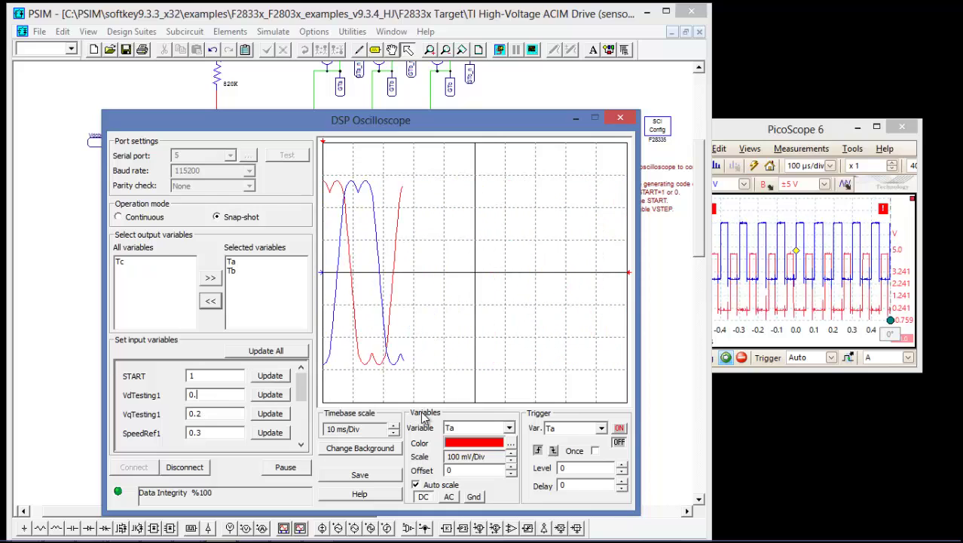
type("4")
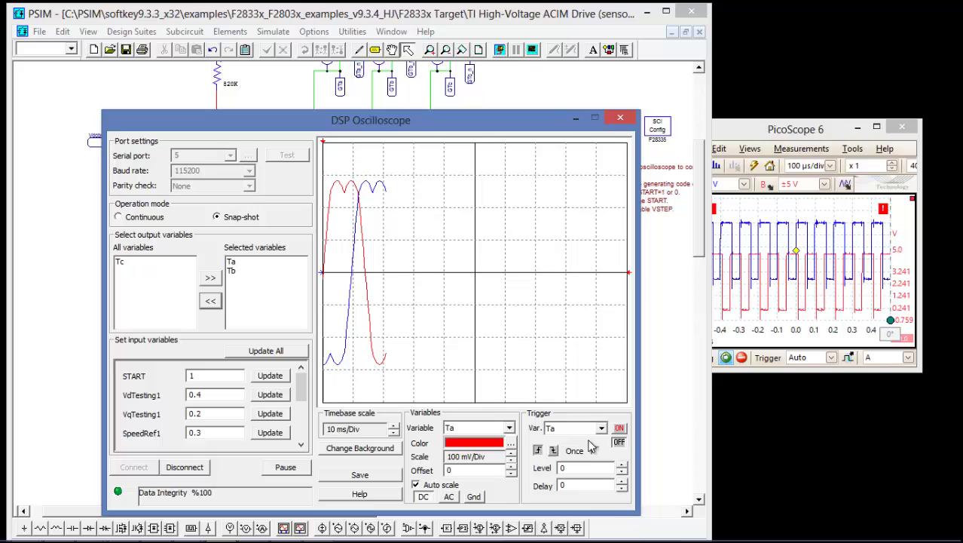
left_click(271, 395)
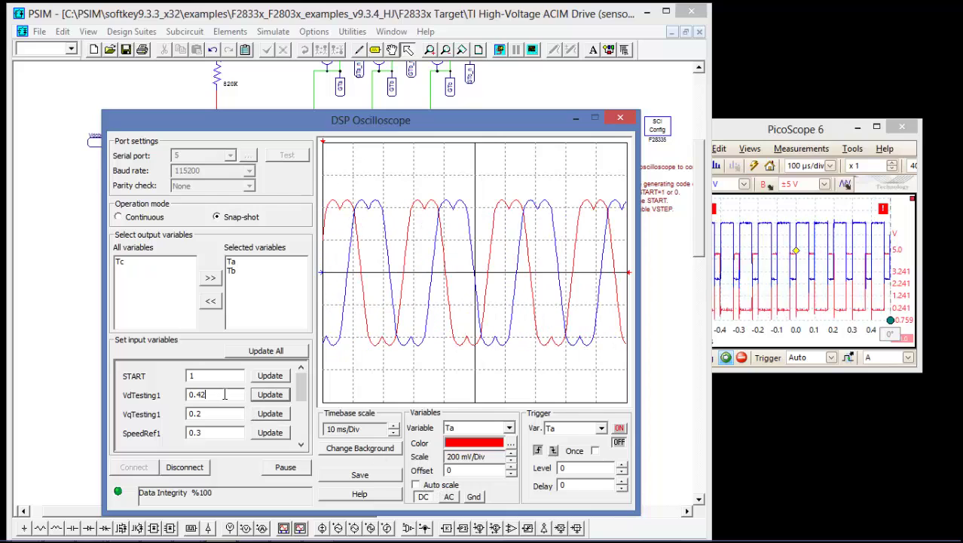
key("BackSpace")
key("BackSpace")
type("2")
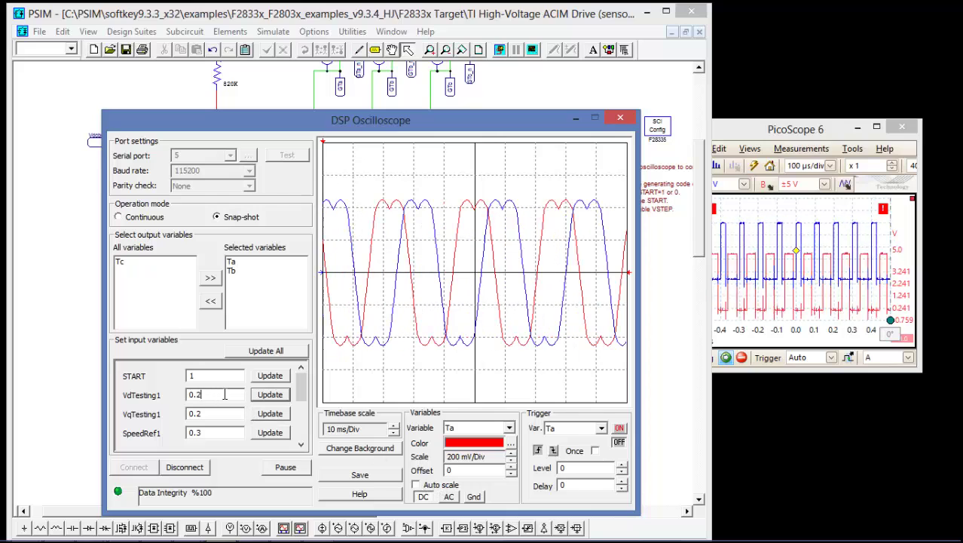
left_click(270, 394)
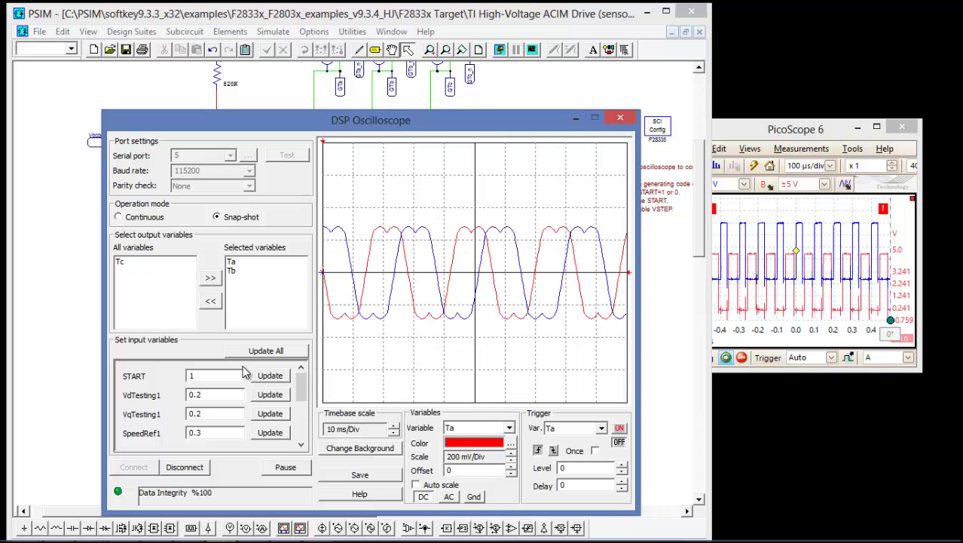
key("BackSpace")
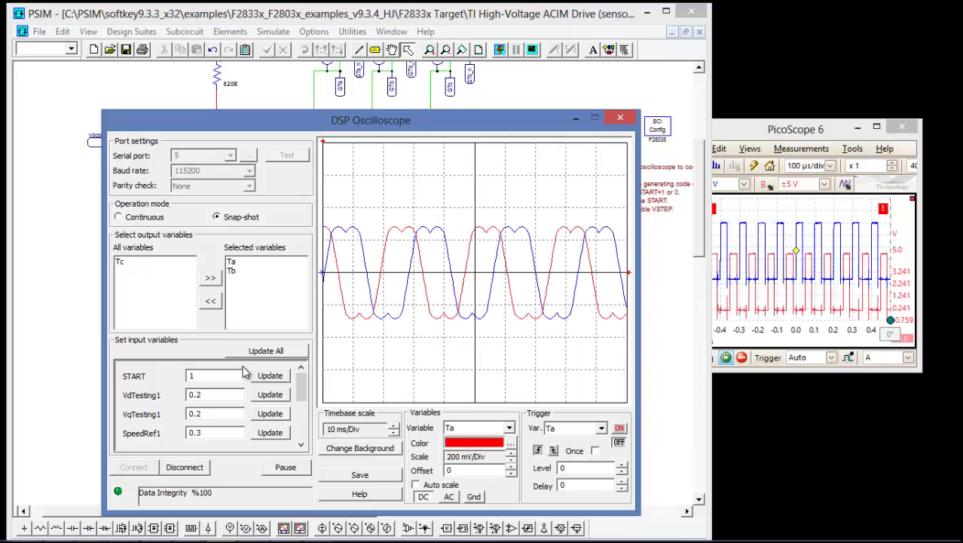
type("4")
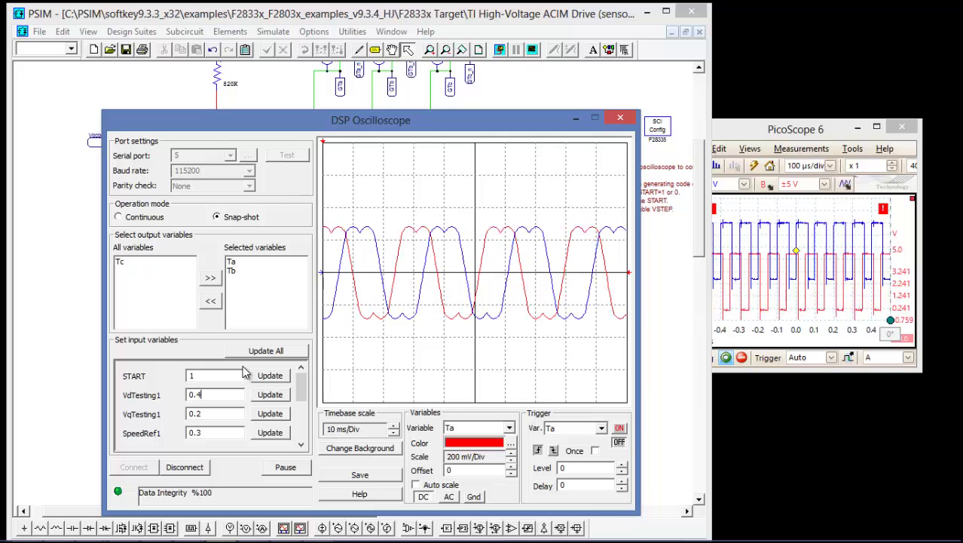
left_click(271, 395)
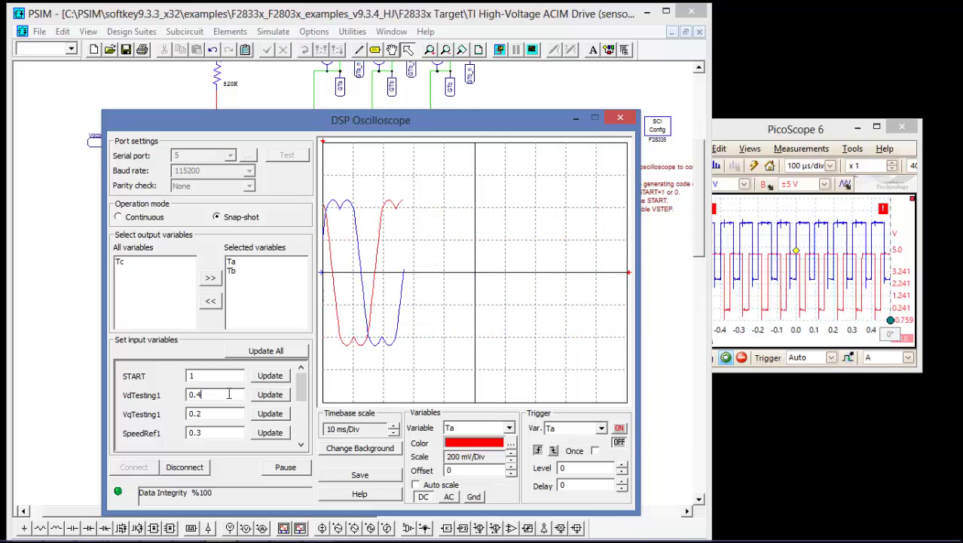
Apply SpeedRef1 = 0.6, then lower it to 0.1 to slow the Ta and Tb sinusoids
left_click(270, 433)
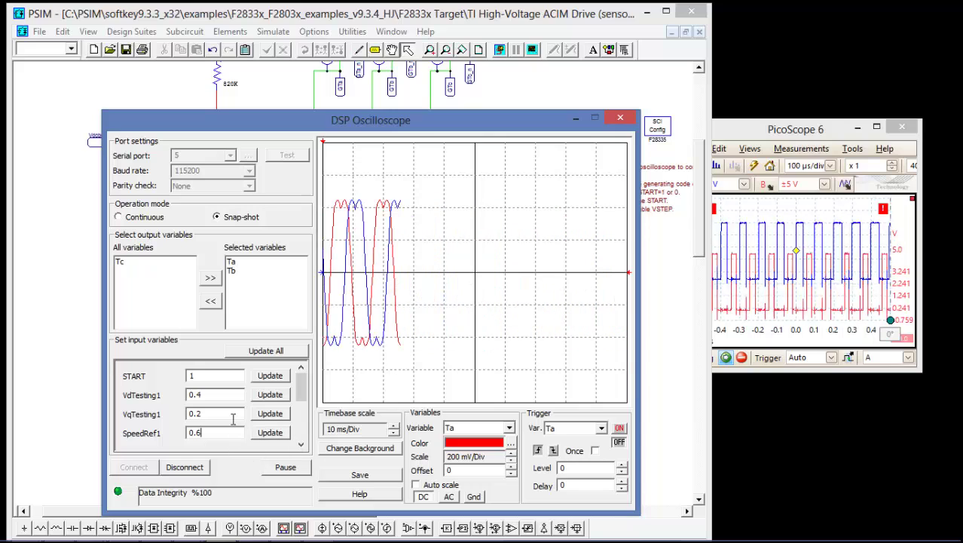
key("BackSpace")
type("1")
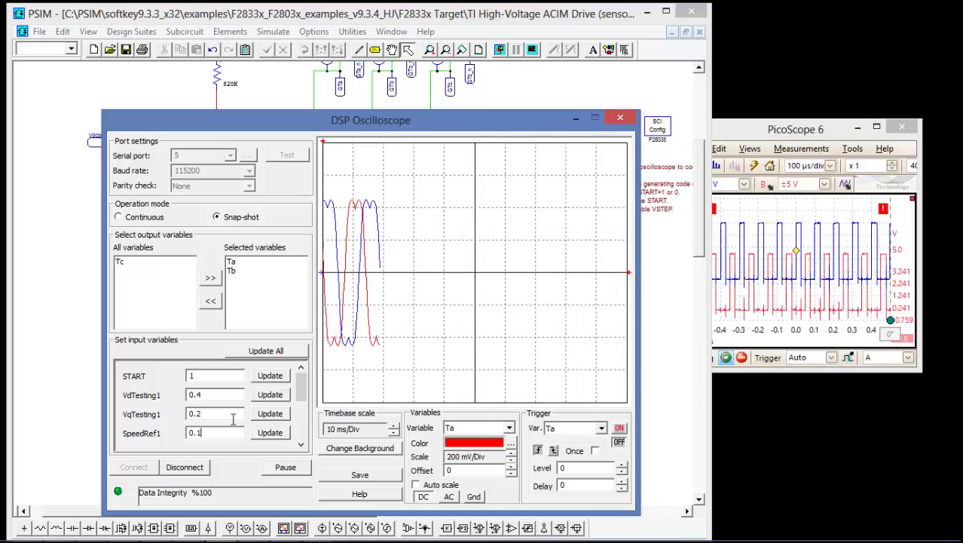
left_click(271, 434)
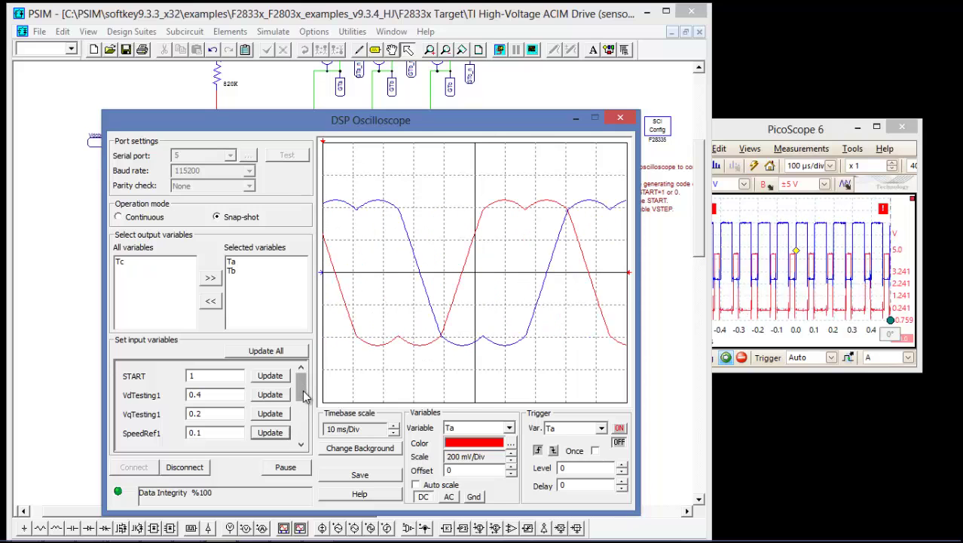
scroll(304, 394, "down", 1)
scroll(304, 394, "up", 1)
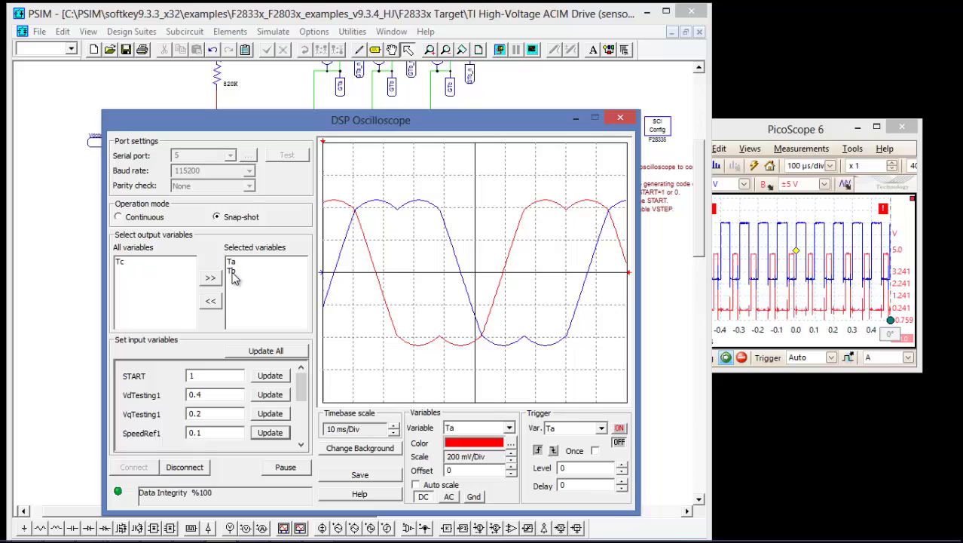
Remove Tb from the plot, switch to Continuous mode, and apply START = 0
left_click(211, 301)
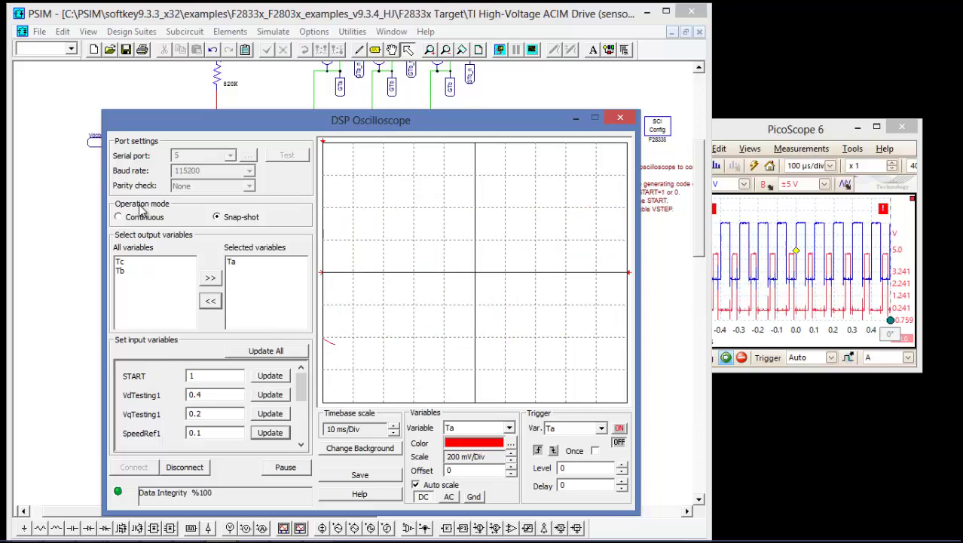
left_click(121, 218)
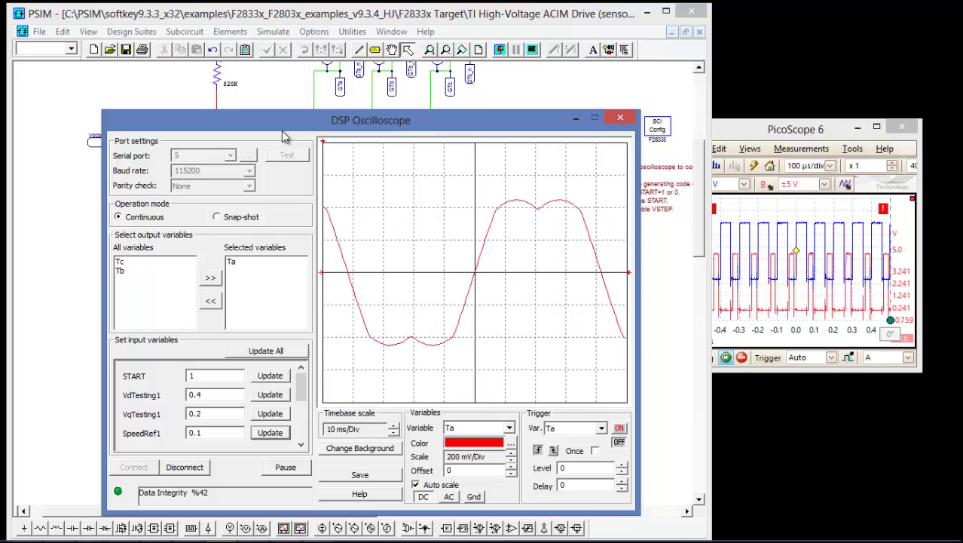
double_click(205, 377)
type("0")
left_click(265, 376)
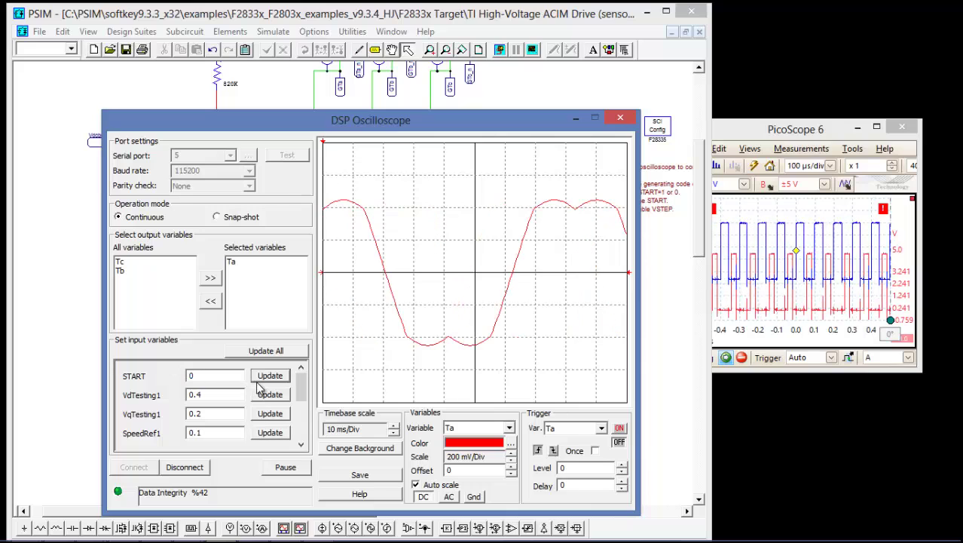